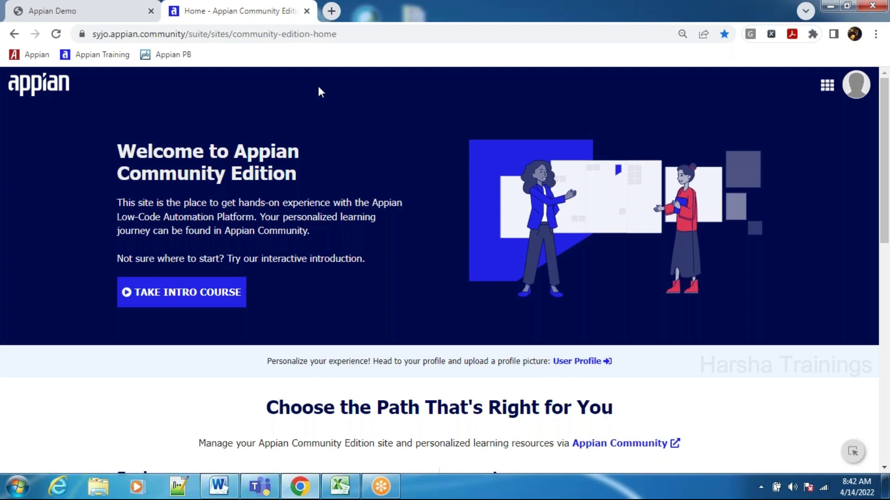
Open Appian Designer from the Community Edition home page and close the home page's browser tab
click(827, 88)
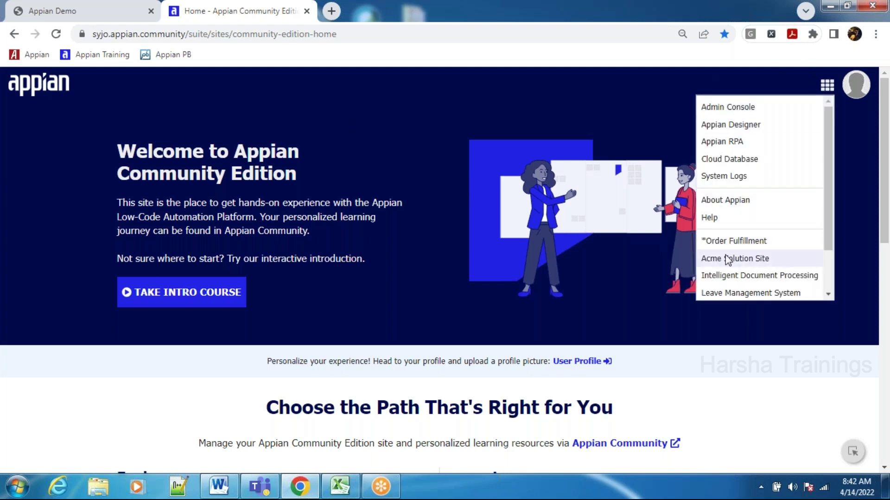
scroll(726, 256, down, 2)
scroll(719, 219, up, 2)
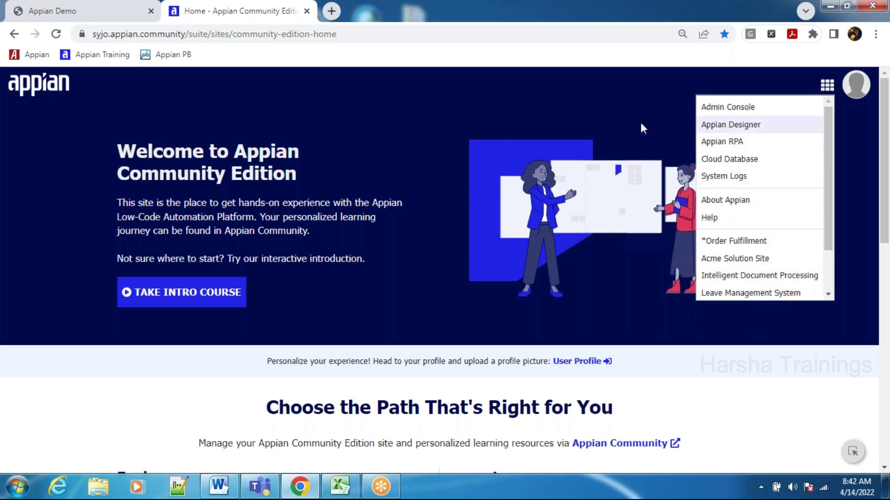
click(727, 125)
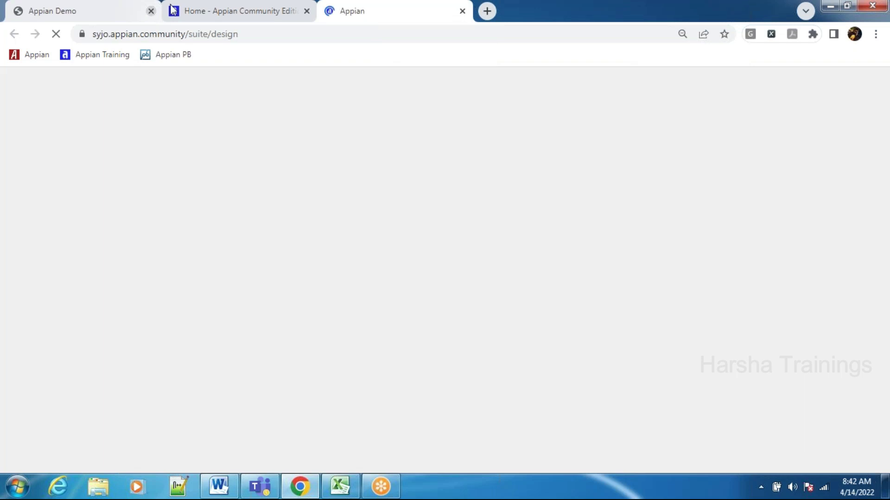
click(173, 9)
right_click(221, 15)
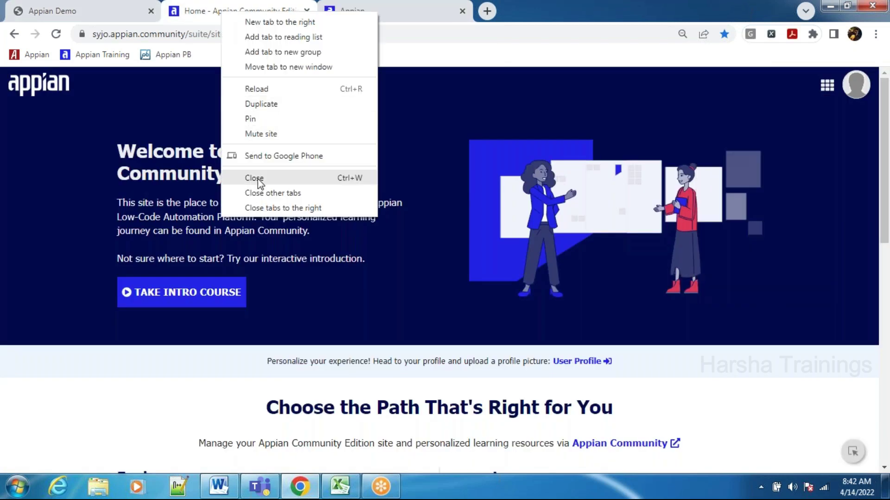
click(258, 181)
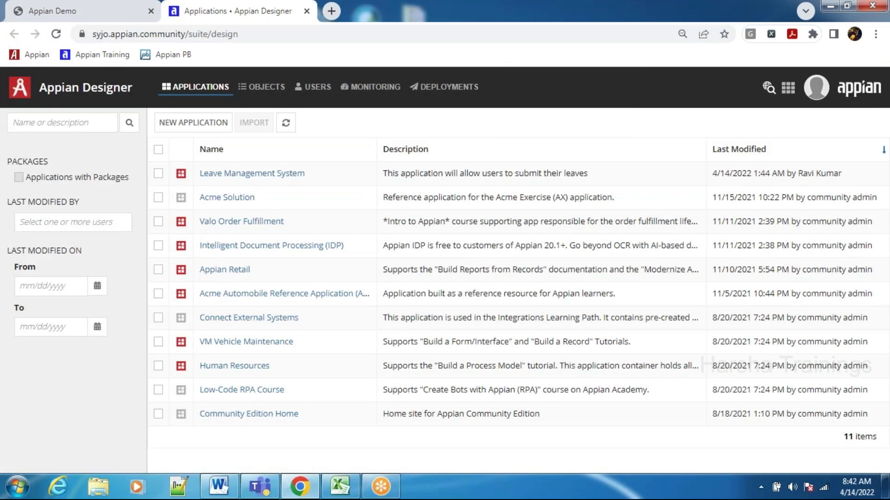
Open the Tempo site and place its browser tab before the Appian Designer tab
click(788, 87)
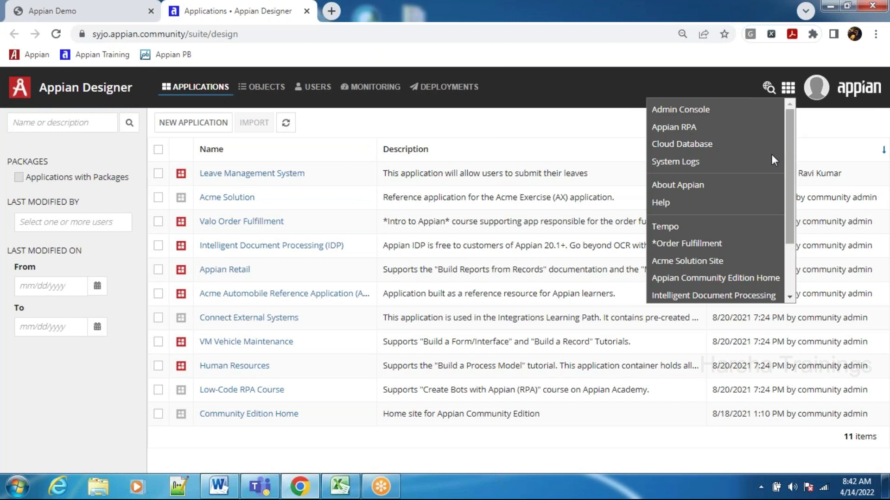
click(674, 226)
drag(358, 26, 212, 25)
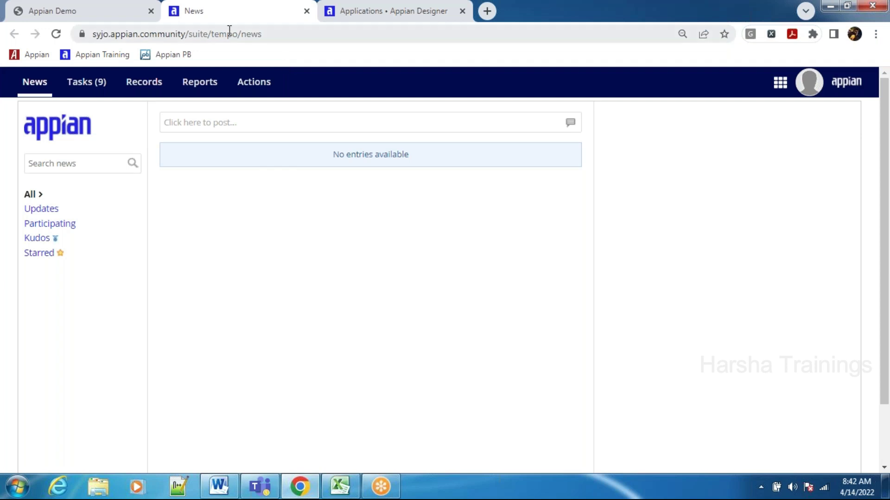
Highlight the "tempo" part of the site's URL to point out the Tempo address
drag(211, 35, 226, 36)
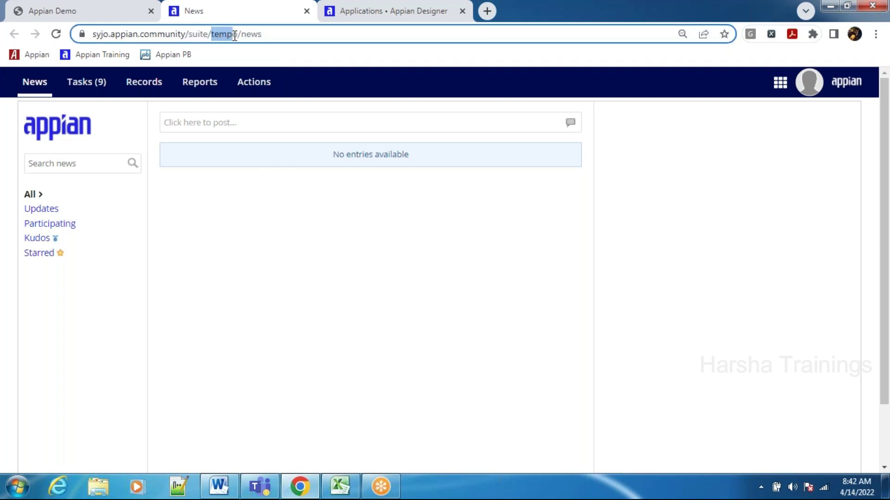
click(243, 37)
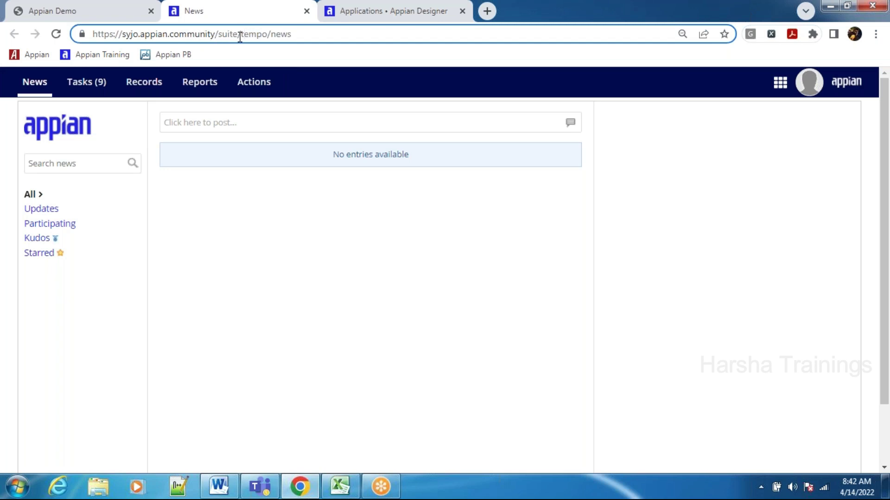
drag(241, 36, 267, 36)
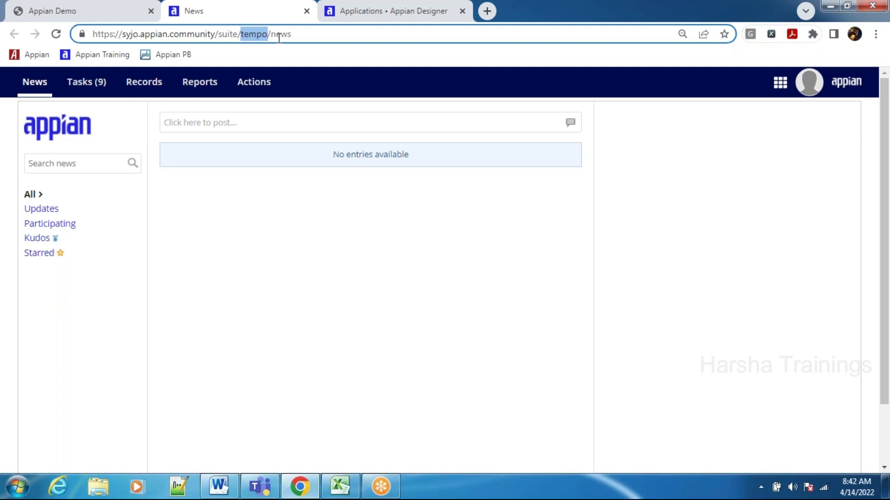
click(674, 272)
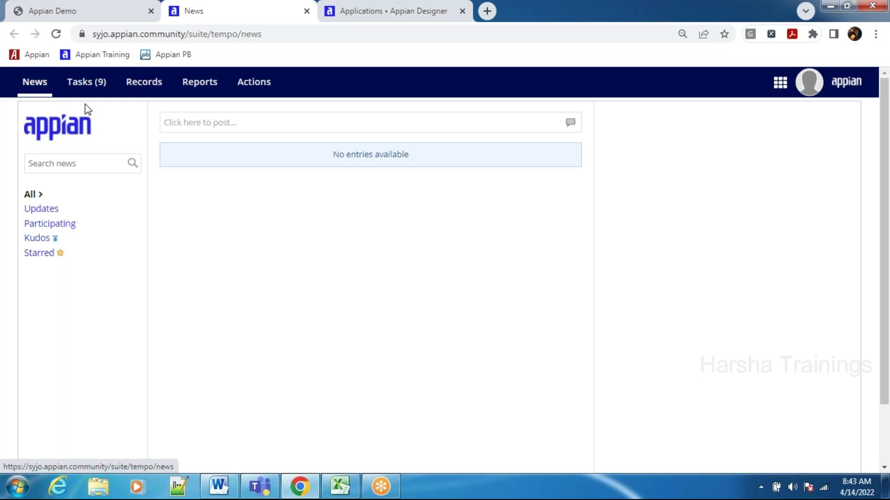
Review the tasks assigned to the current account and the Leave Details record list
click(76, 86)
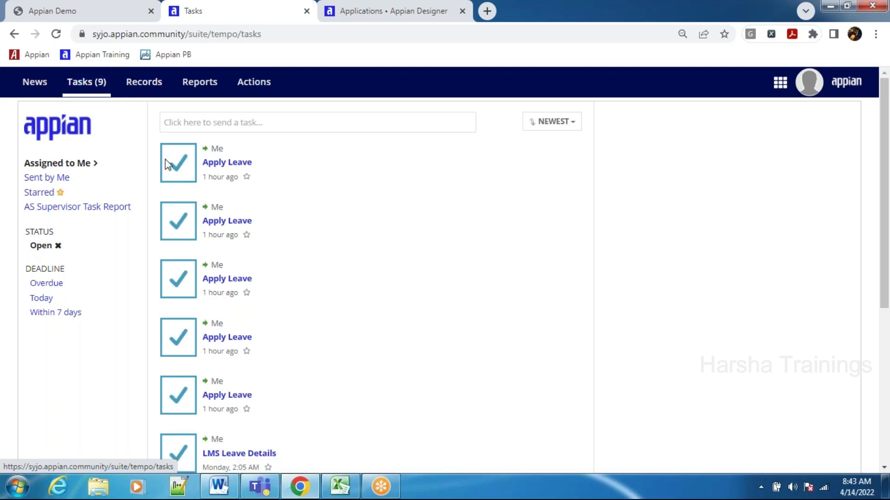
click(149, 87)
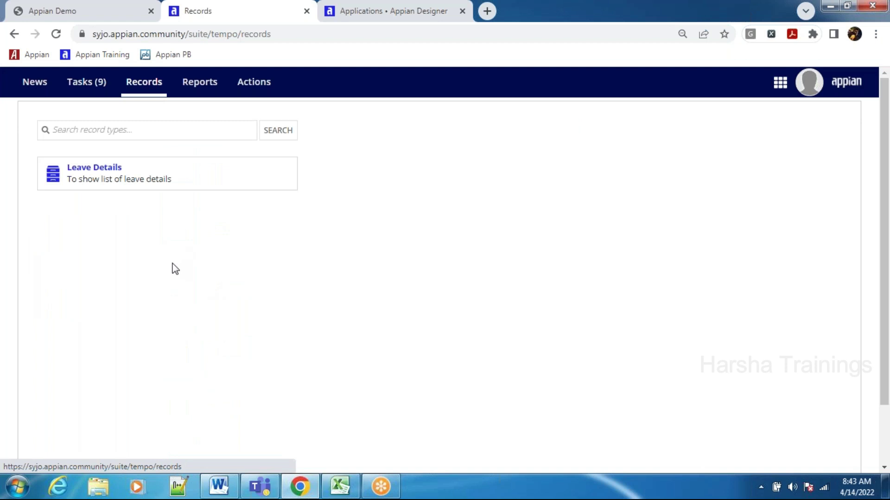
click(115, 182)
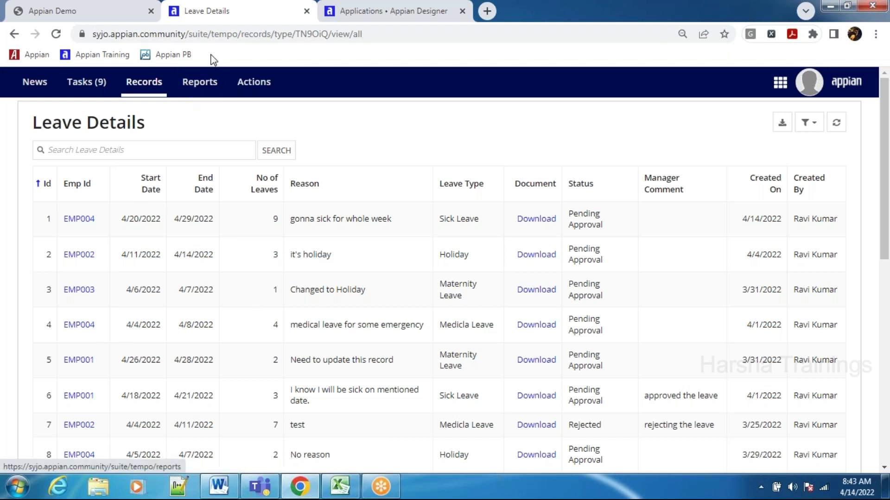
Open the LMS Report and examine the total count for each leave type in the line chart
click(191, 93)
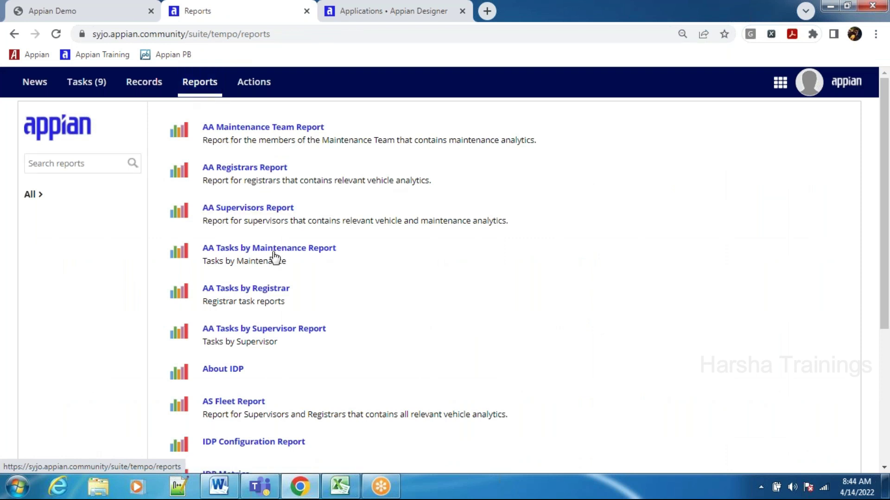
scroll(276, 258, down, 3)
click(229, 409)
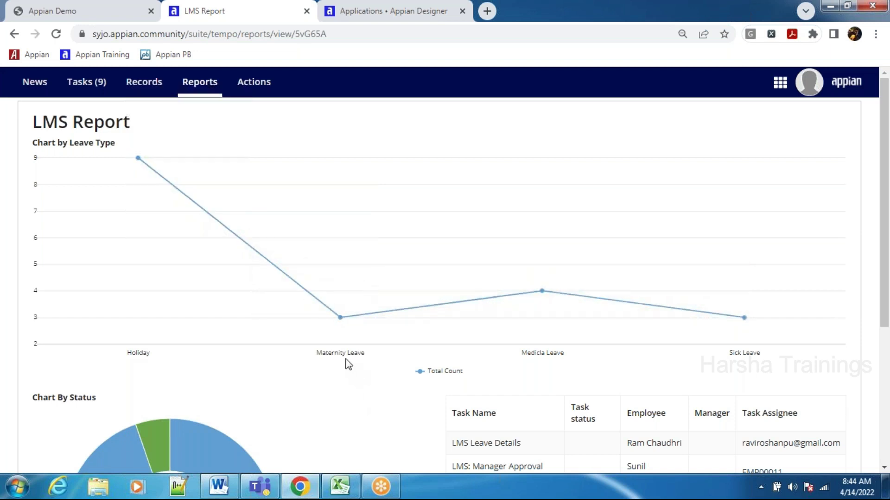
mouse_move(115, 264)
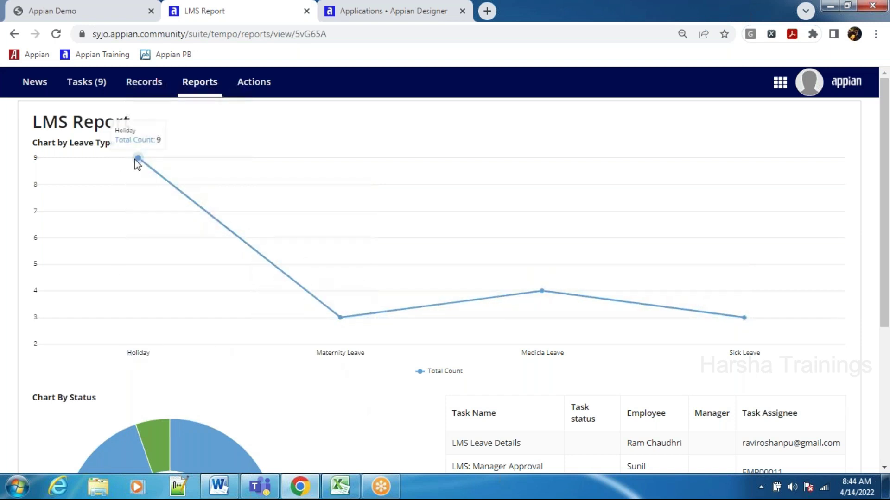
mouse_move(328, 351)
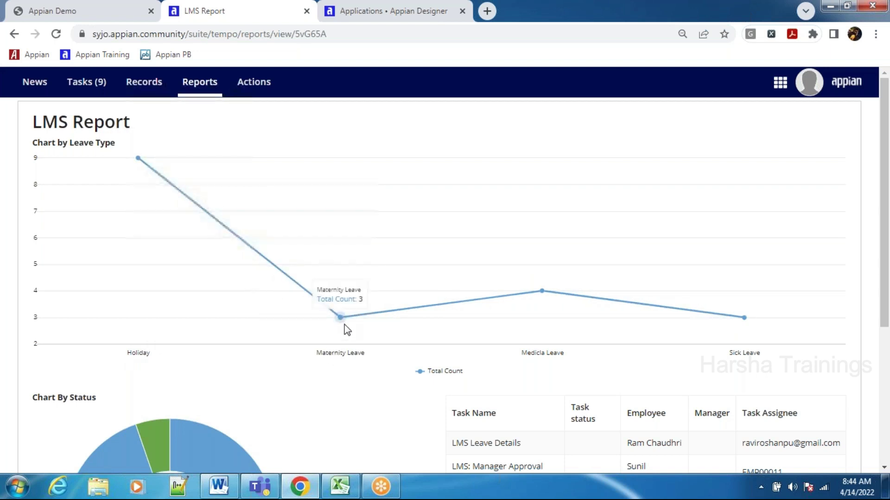
mouse_move(543, 295)
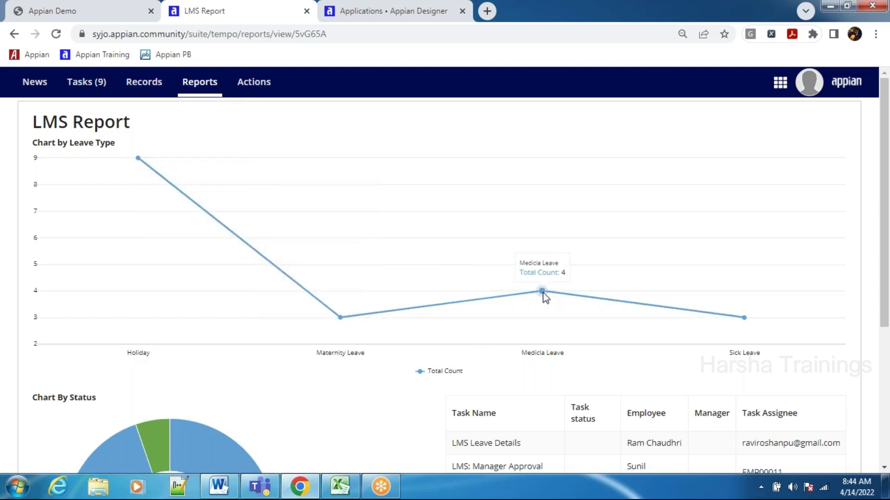
mouse_move(748, 357)
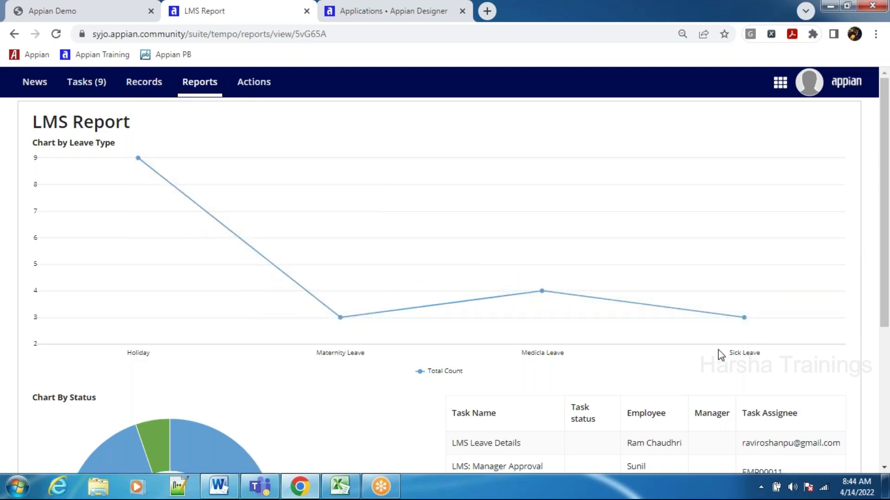
Filter the LMS Report's task list by the Rejected segment of the status chart, and by the Pending Approval segment
scroll(720, 355, down, 3)
scroll(721, 355, down, 2)
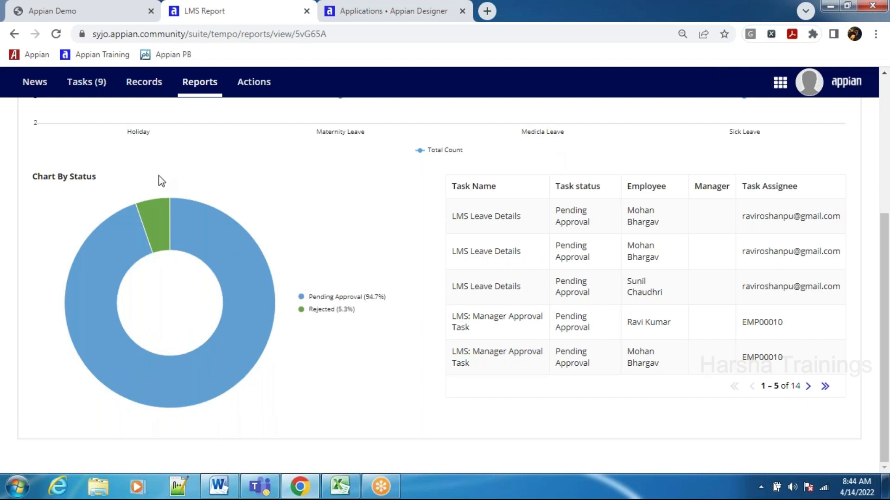
click(158, 228)
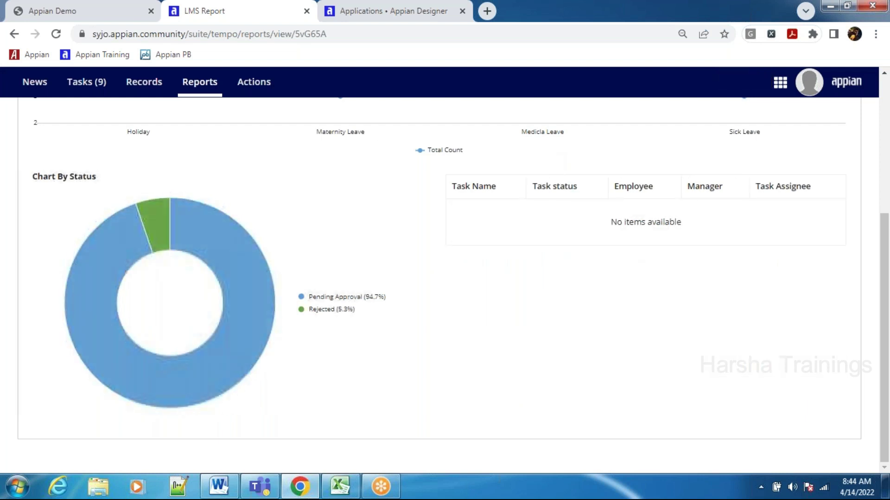
click(235, 261)
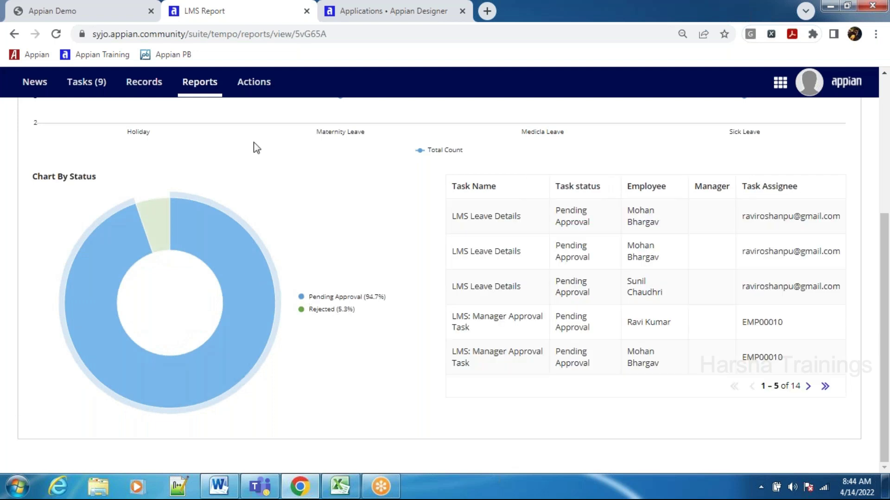
Start the LMS Apply Leave action, search employees with Employee Id "emp" and Email "gm", and proceed with a matching employee
scroll(259, 139, up, 5)
click(254, 83)
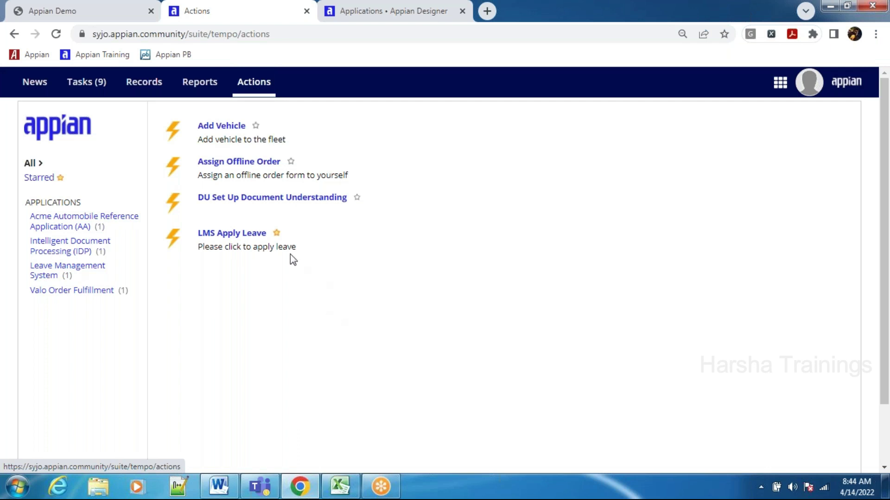
click(235, 239)
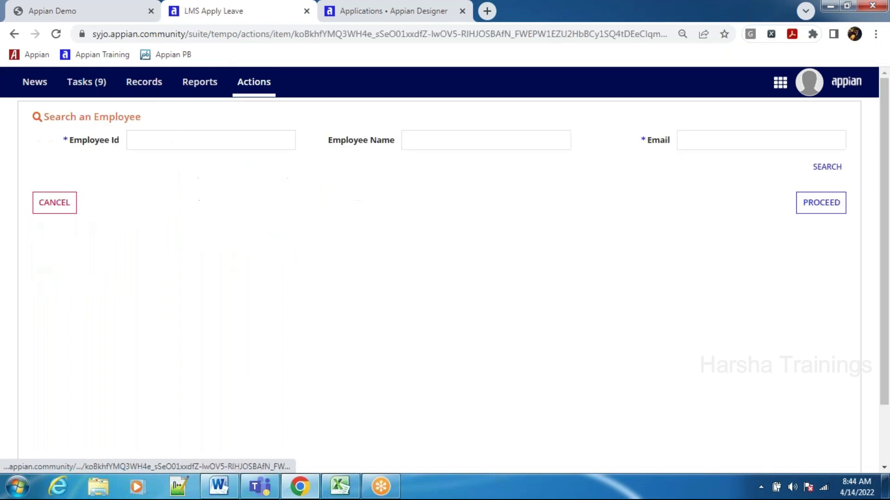
click(212, 138)
text(emp)
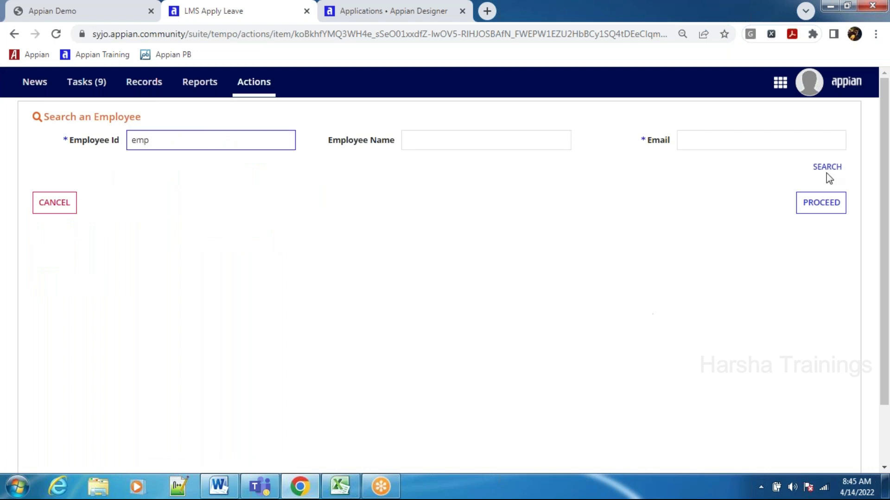
click(742, 137)
text(gm)
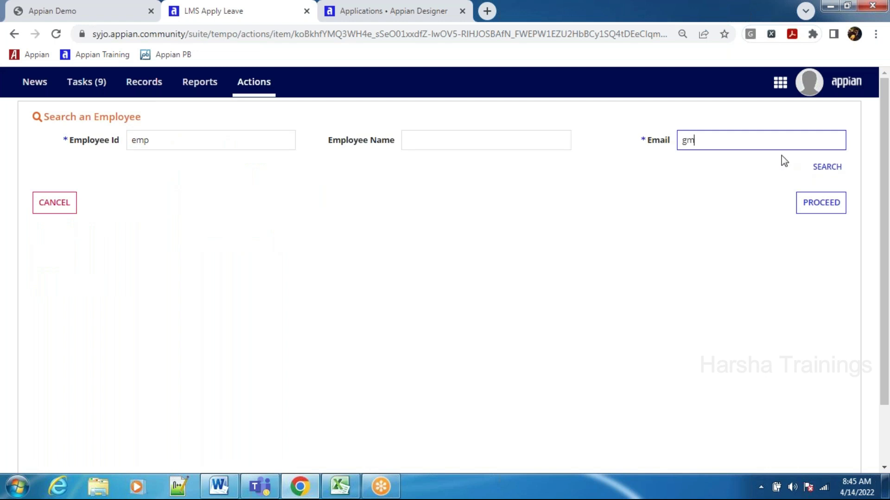
click(827, 166)
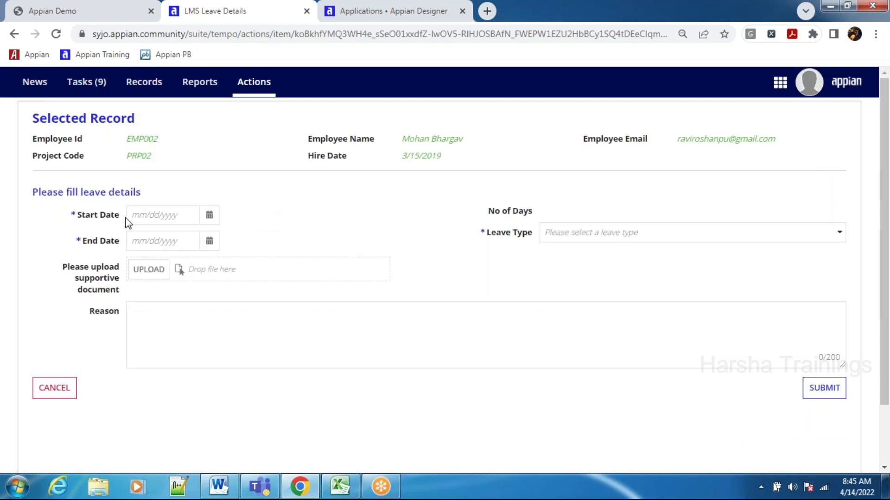
Set the leave's start date to 04/19/2022, end date to 04/27/2022 and leave type to Holiday
click(209, 216)
click(198, 328)
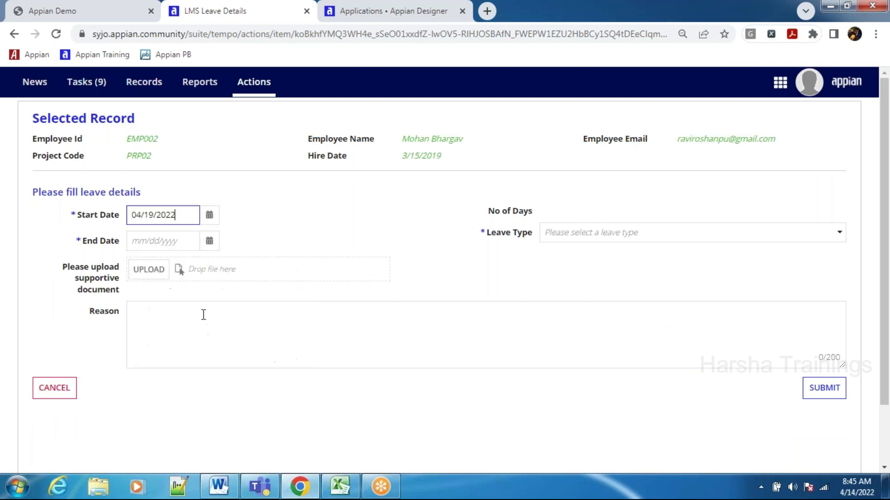
click(210, 241)
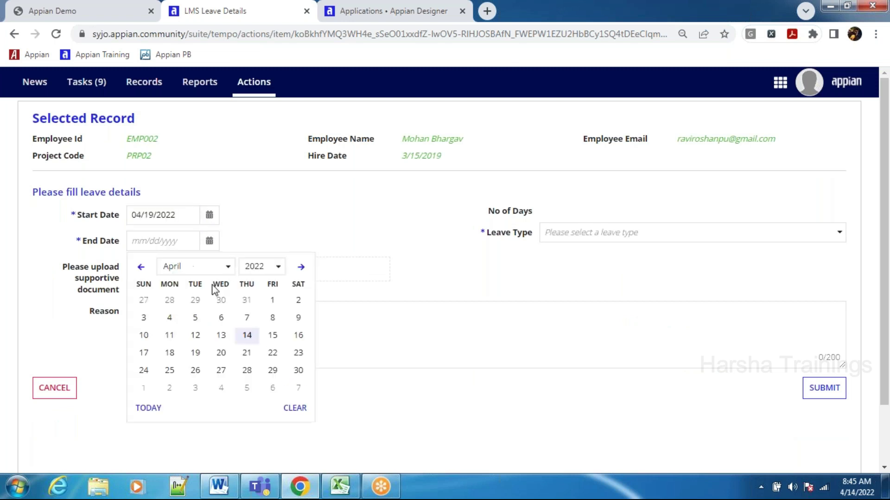
click(219, 370)
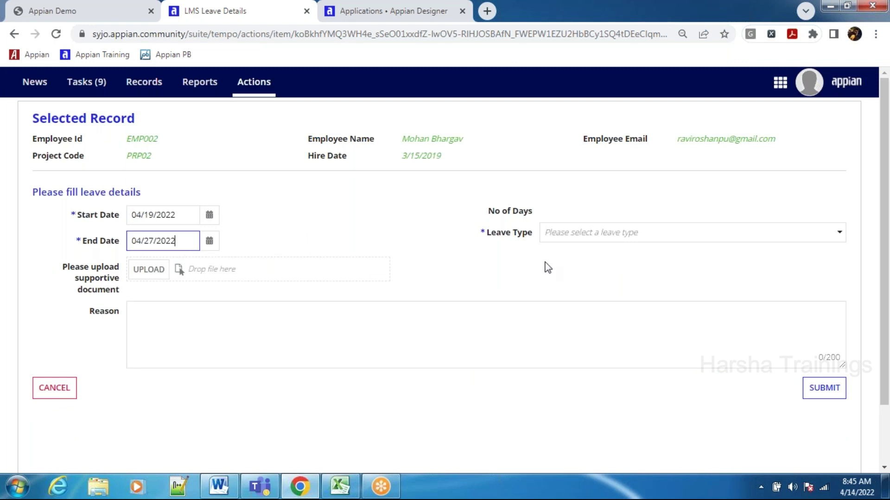
click(572, 236)
click(559, 287)
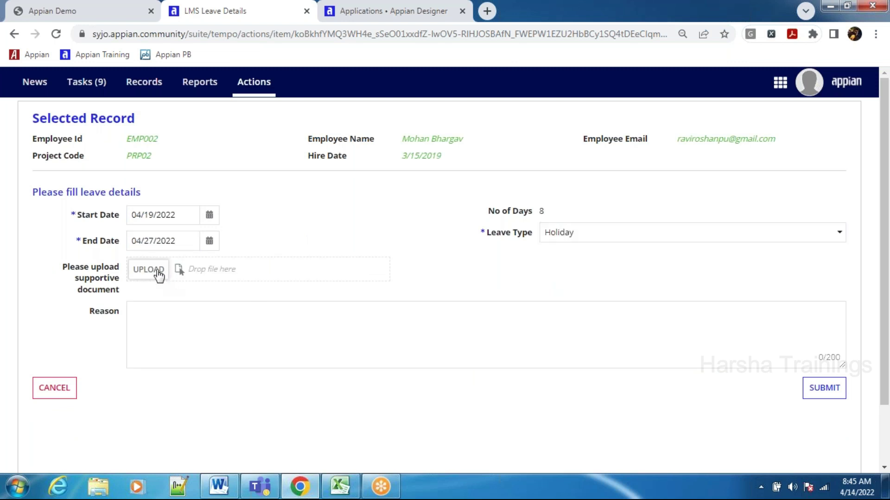
Attach "Sample Document (1)" as the supporting document, enter the reason "rason" and submit the leave request
click(159, 274)
scroll(338, 185, down, 3)
click(298, 179)
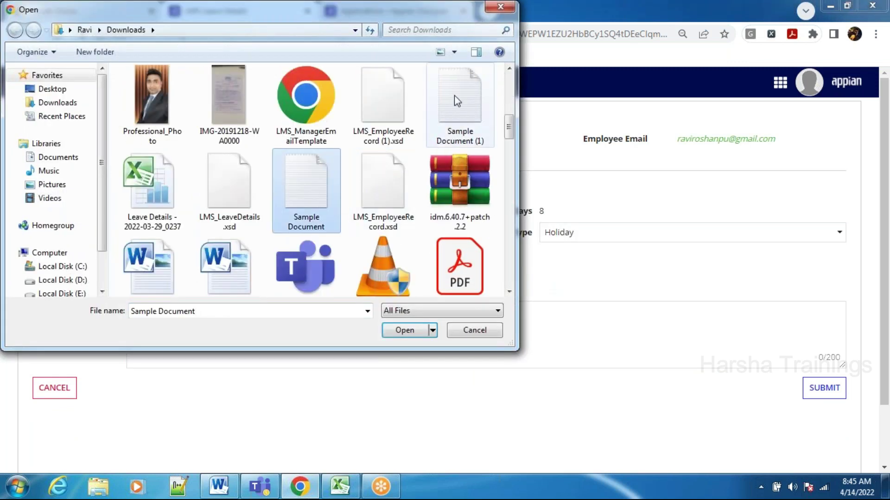
click(454, 95)
double_click(454, 96)
click(153, 323)
text(rason)
click(809, 397)
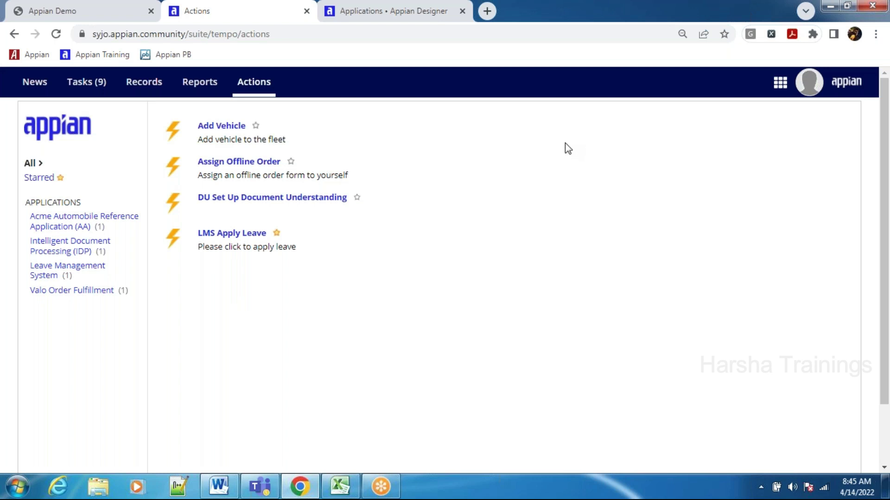
Open Appian Designer from the Tempo site and look through the objects of the Leave Management System application
click(780, 82)
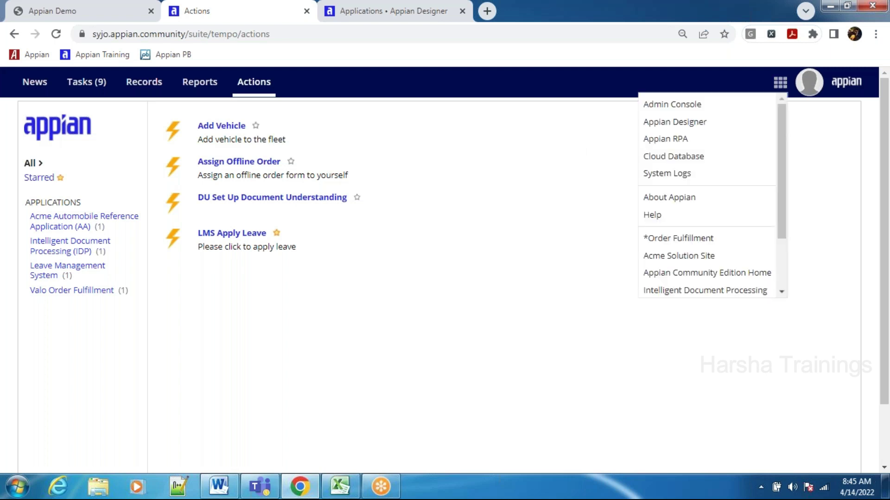
click(699, 125)
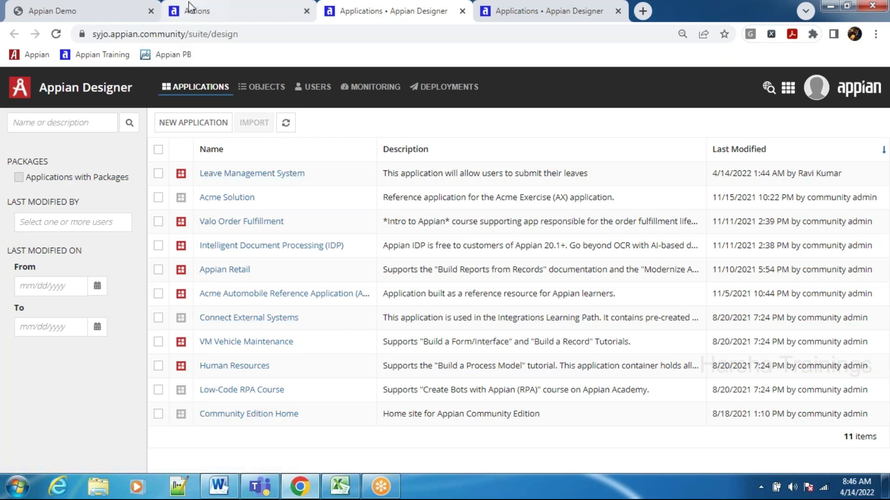
click(247, 174)
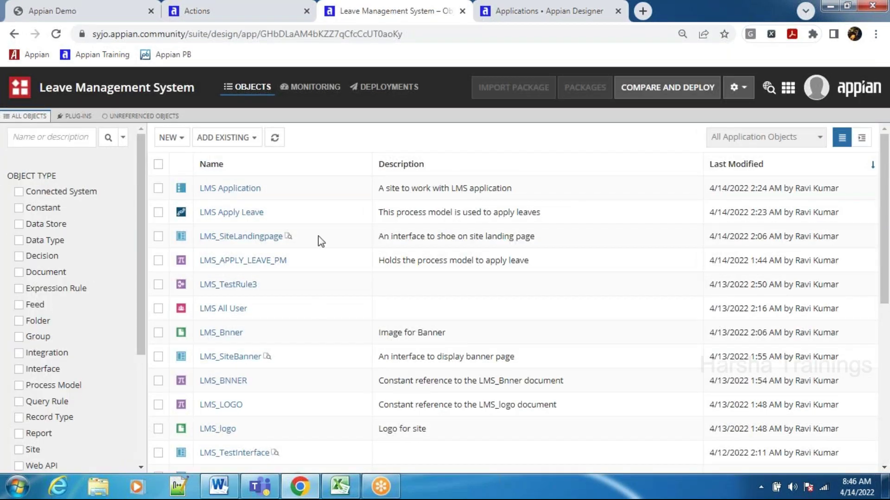
scroll(304, 218, down, 8)
scroll(280, 244, up, 8)
Look through the types of objects that can be newly created in the Leave Management System application
click(184, 138)
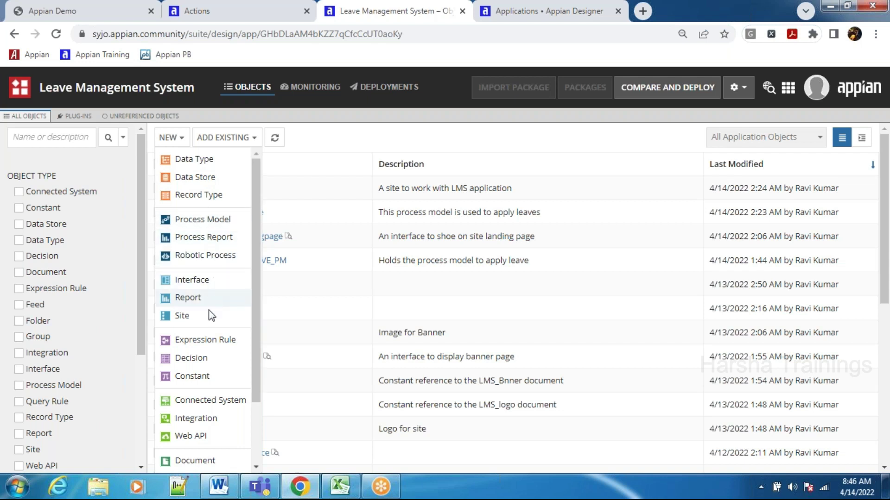
scroll(208, 412, down, 2)
scroll(208, 324, up, 2)
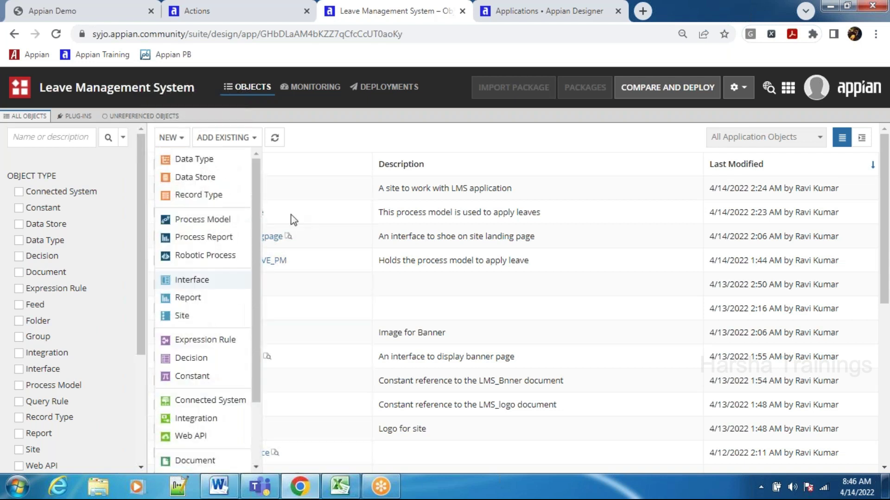
click(326, 139)
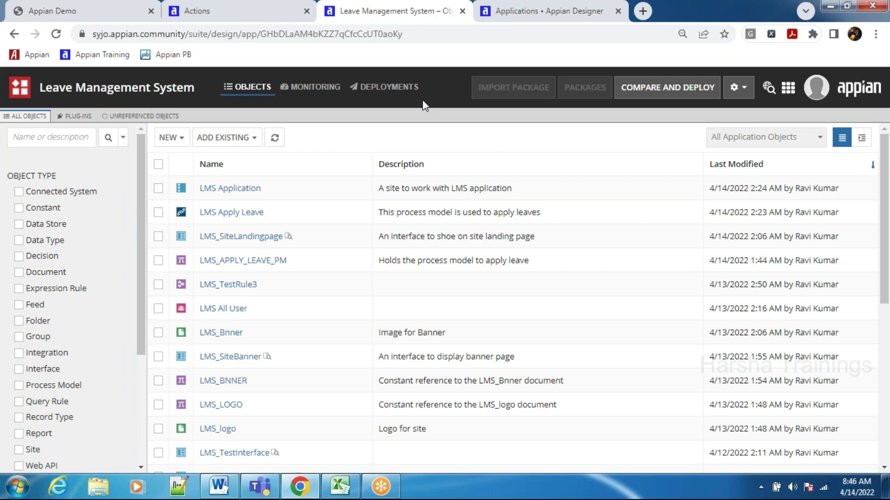
Return to the Appian Designer home and view its Objects, Users, Monitoring and Deployments pages
click(15, 86)
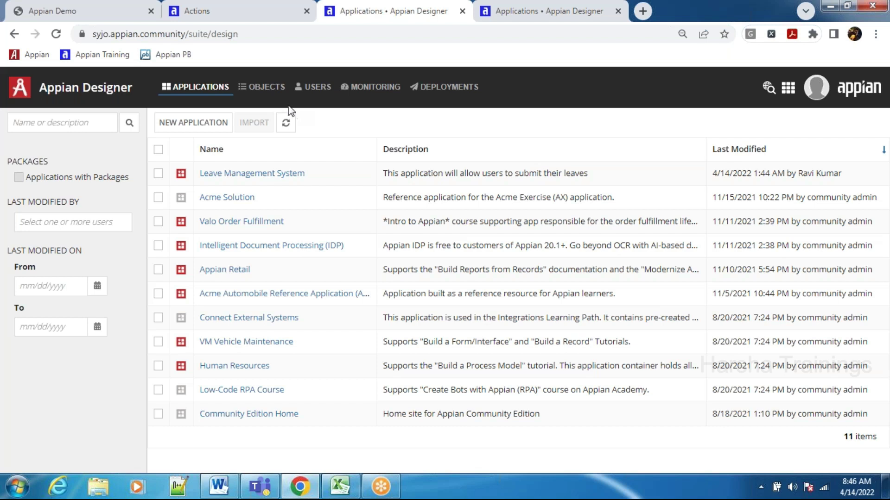
click(267, 88)
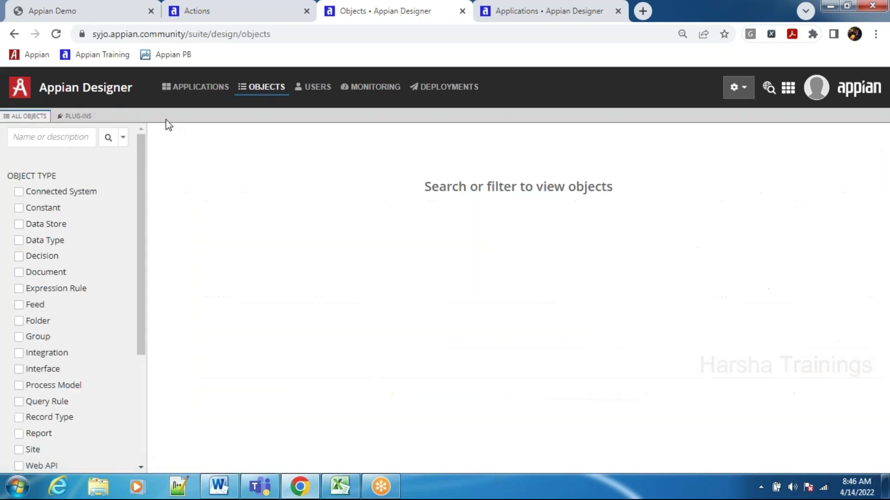
click(318, 88)
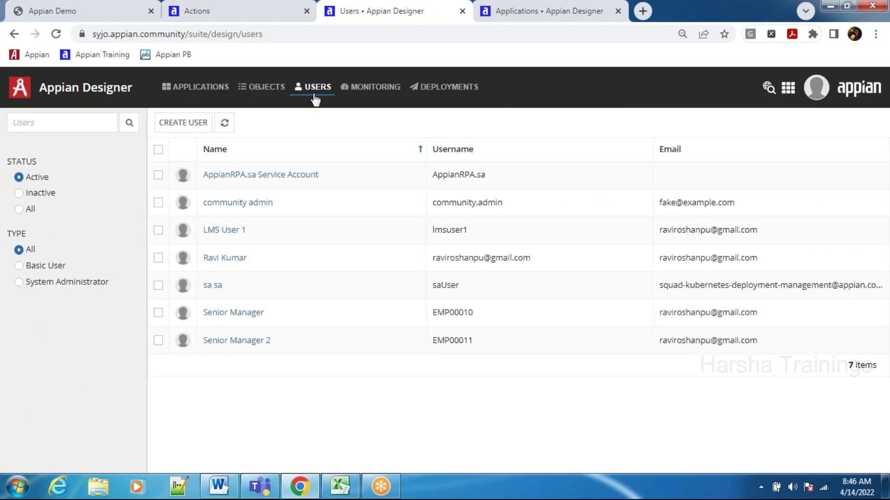
click(381, 88)
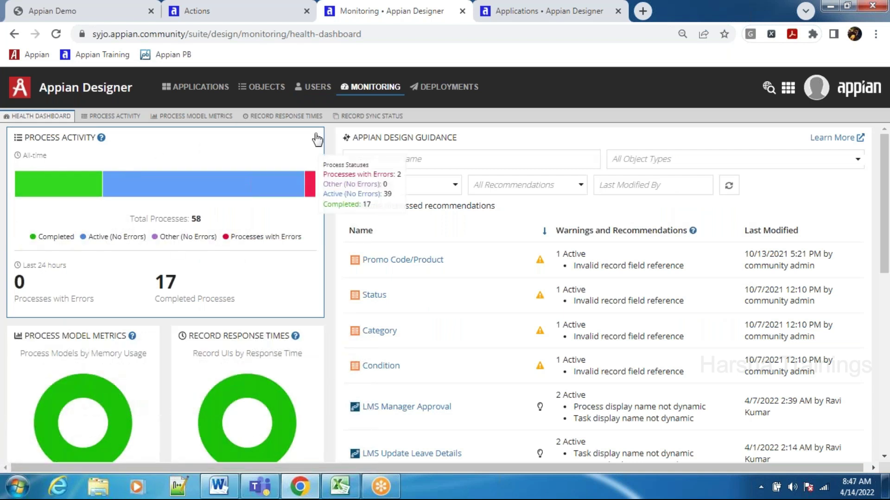
click(446, 87)
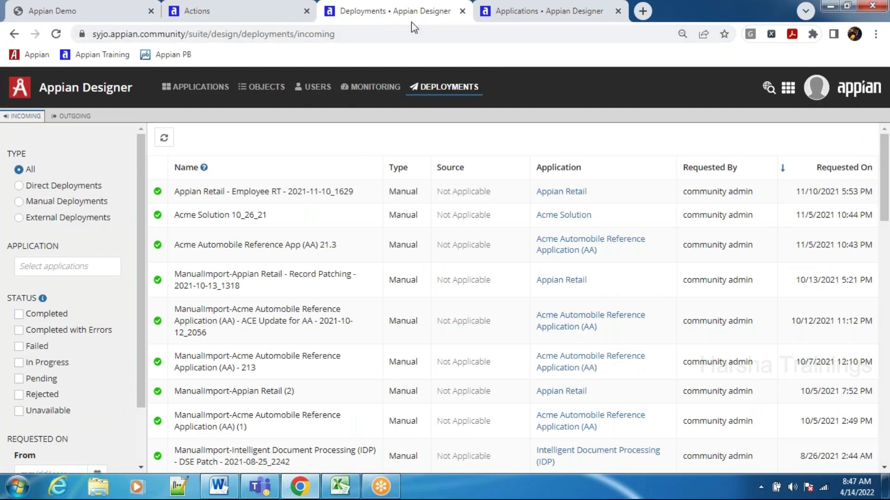
Open the Cloud Database, expand the Appian database to view its object categories, and close the database page
click(790, 94)
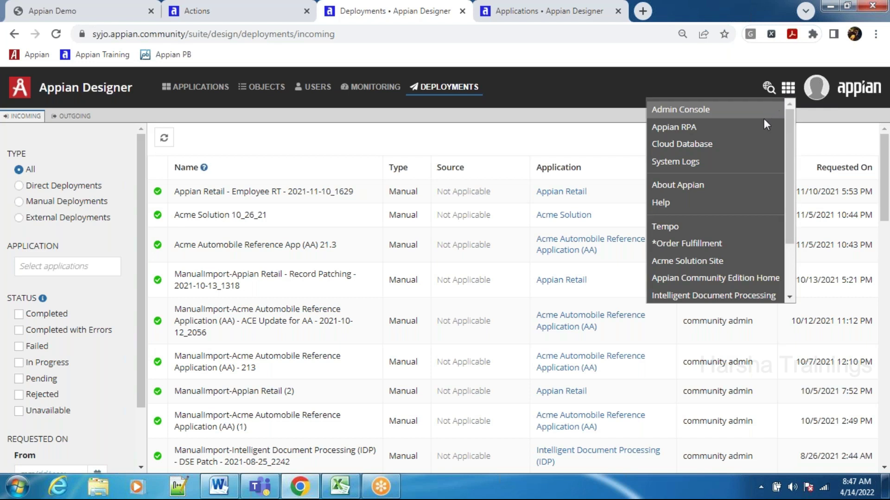
click(708, 144)
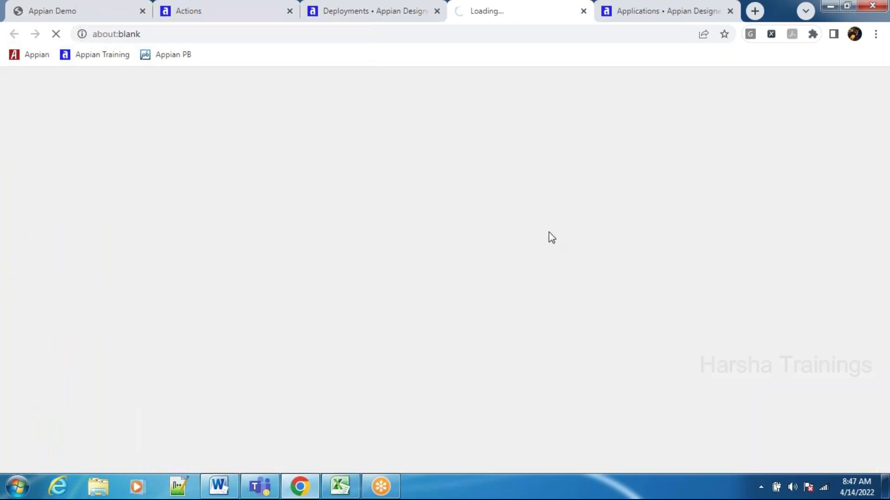
key(F5)
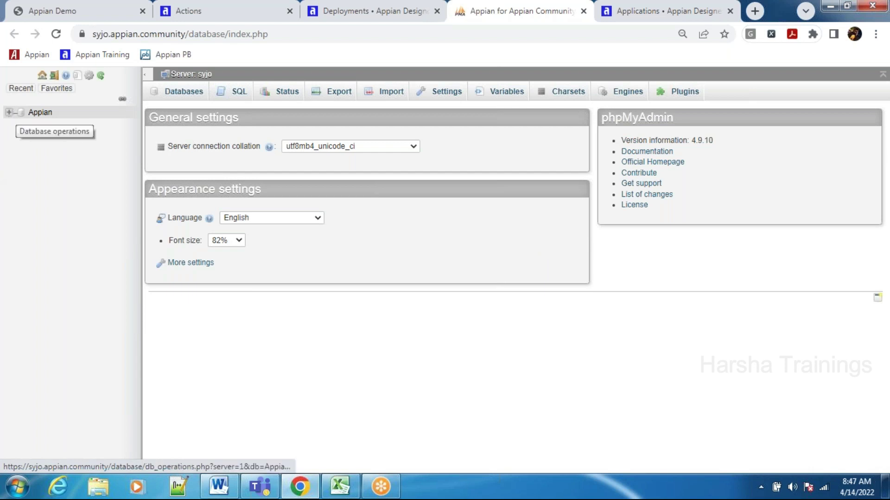
click(10, 114)
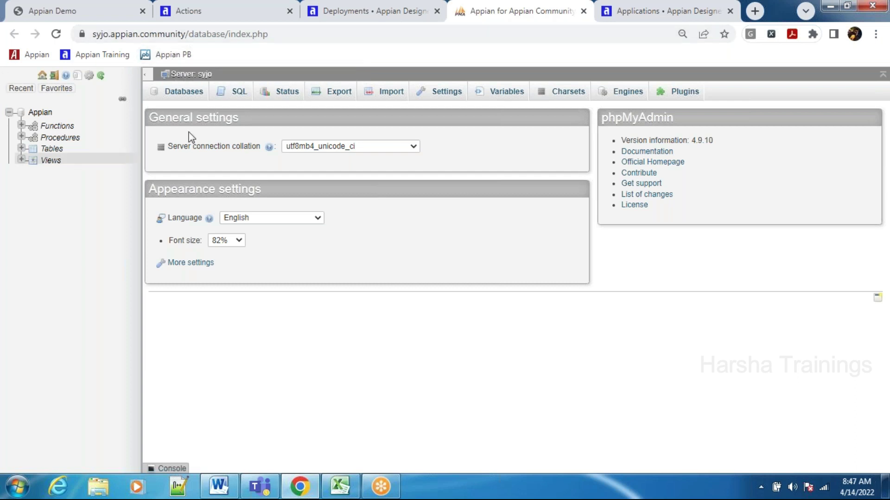
right_click(472, 20)
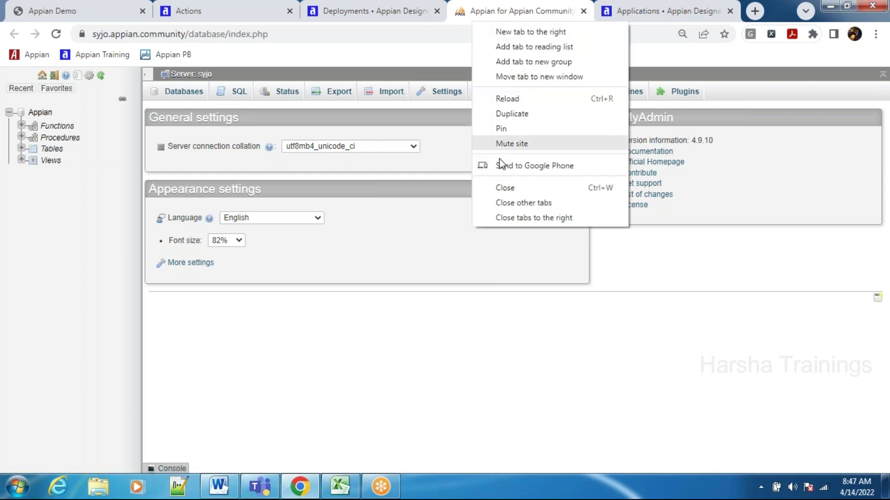
click(504, 188)
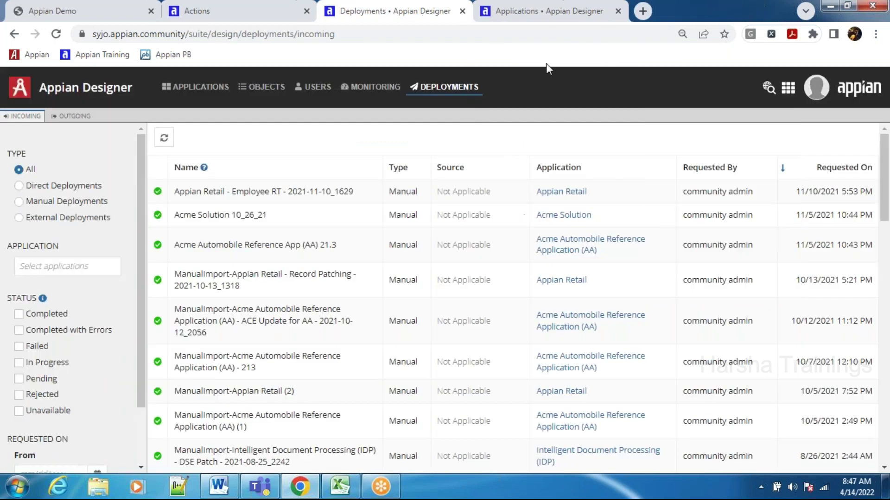
Open the Admin Console, review its Branding settings and close the console
click(788, 88)
click(697, 111)
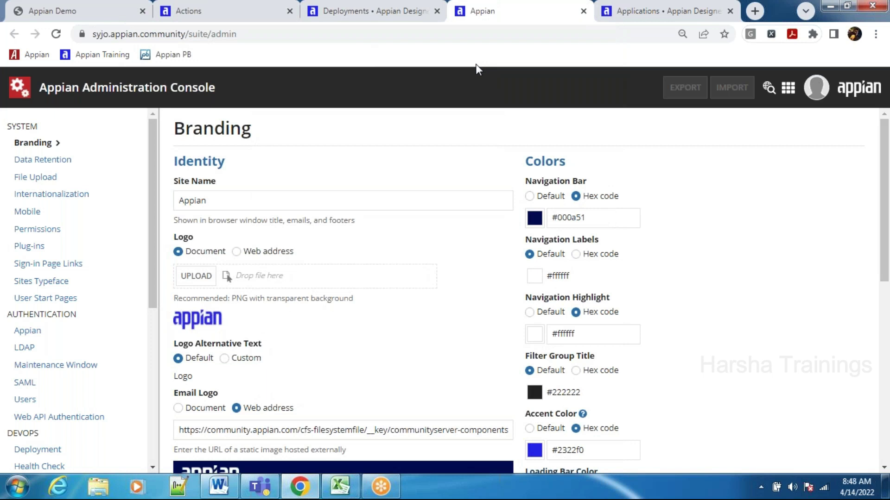
scroll(208, 209, down, 7)
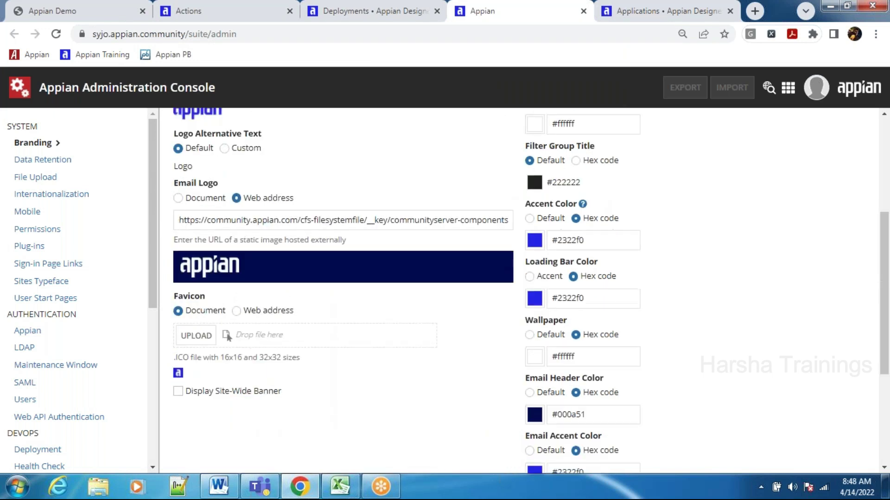
scroll(228, 199, up, 7)
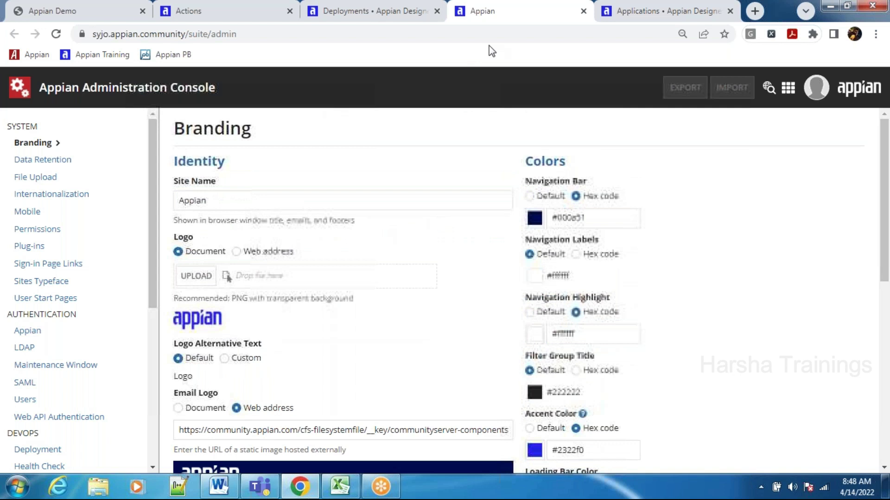
right_click(514, 22)
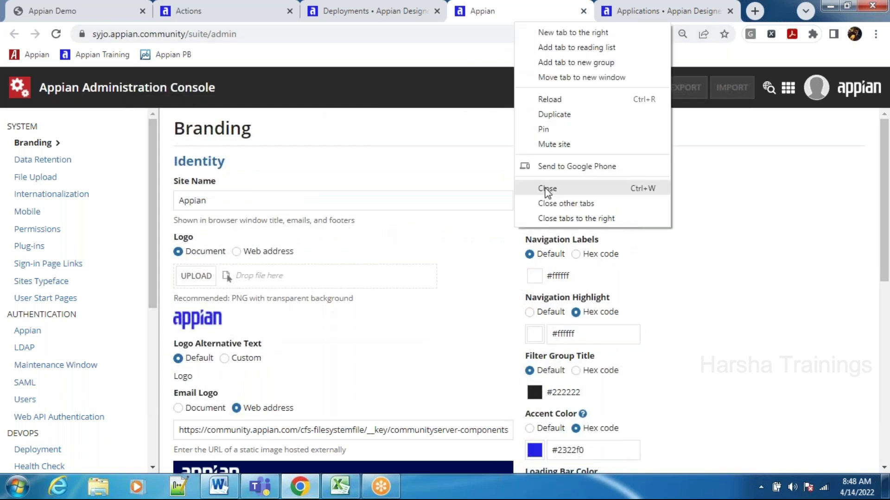
click(546, 186)
Close both open Appian Designer browser tabs
right_click(410, 22)
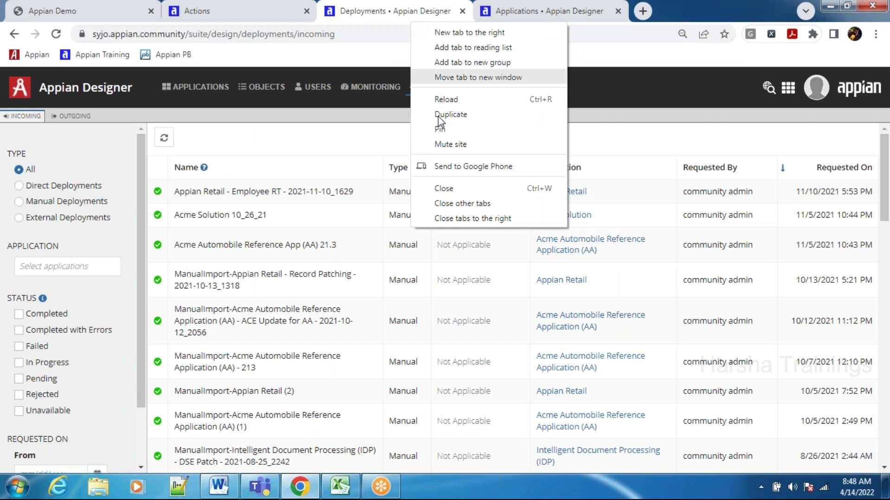
click(452, 188)
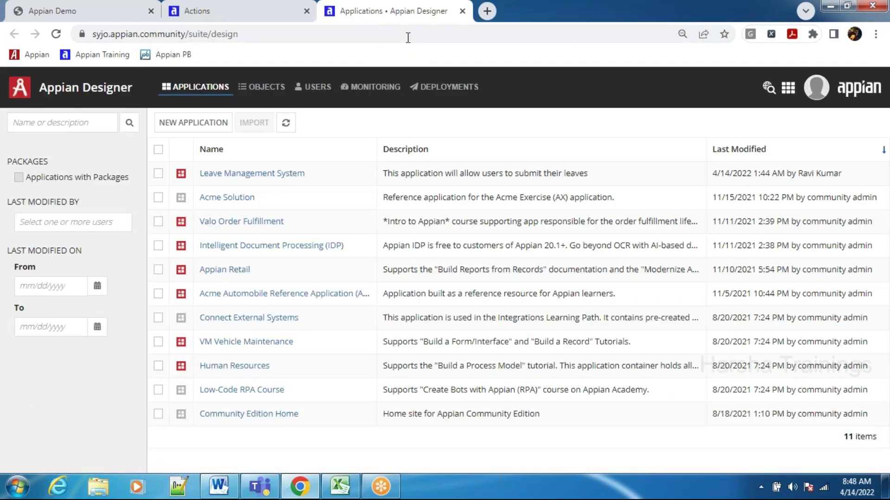
right_click(435, 20)
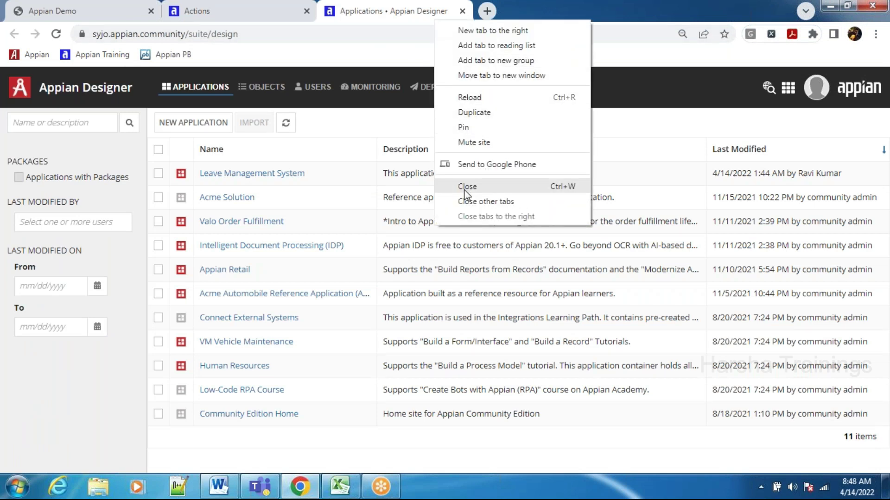
click(463, 187)
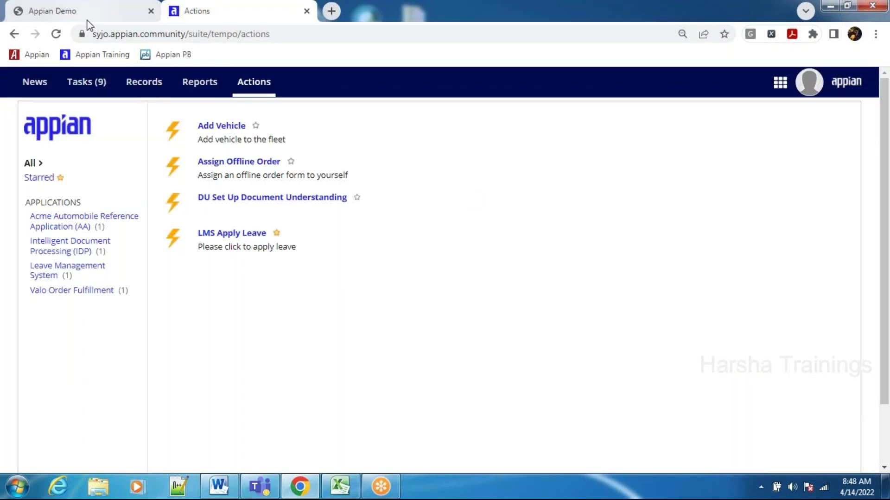
Switch to the Appian Demo PDF and view the Appian Product Architecture diagram on page 21
click(87, 19)
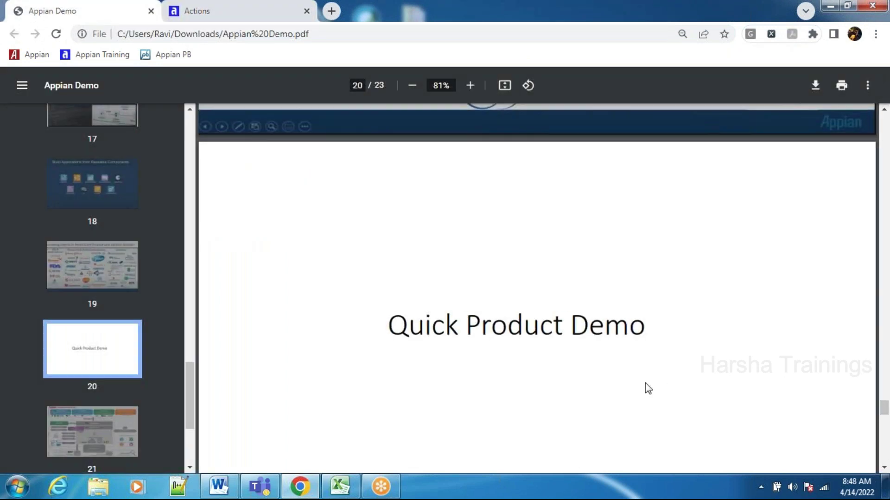
scroll(634, 385, down, 8)
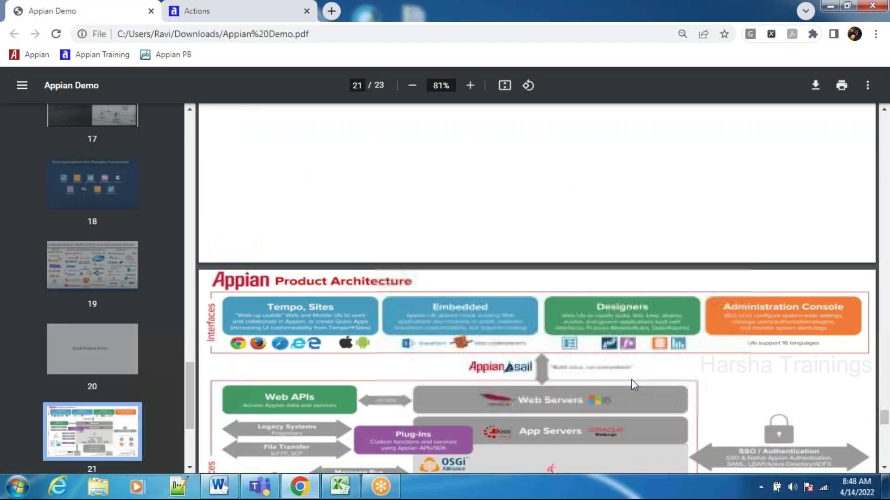
scroll(630, 384, up, 1)
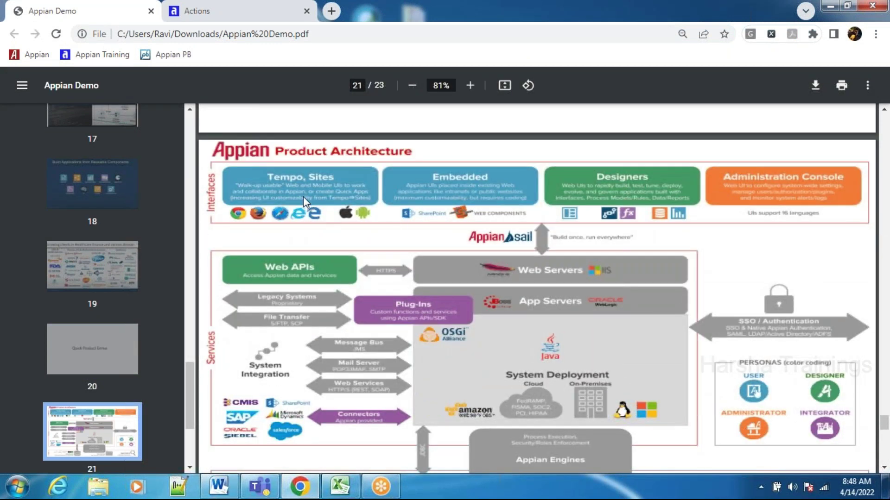
scroll(333, 230, down, 1)
scroll(333, 230, up, 1)
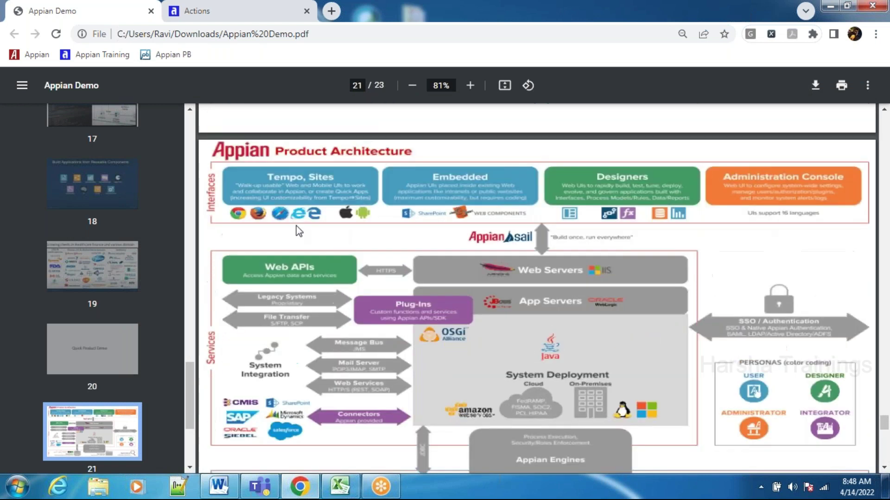
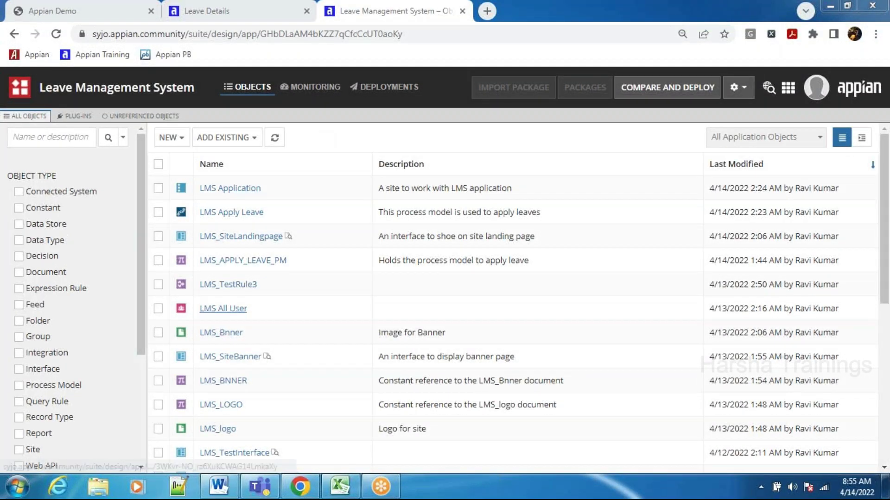
Create an integration from scratch (HTTP only) named LMS_TestIntegration in the Leave Management System, saved in the LMS Expression Rules folder
click(169, 138)
scroll(195, 370, down, 3)
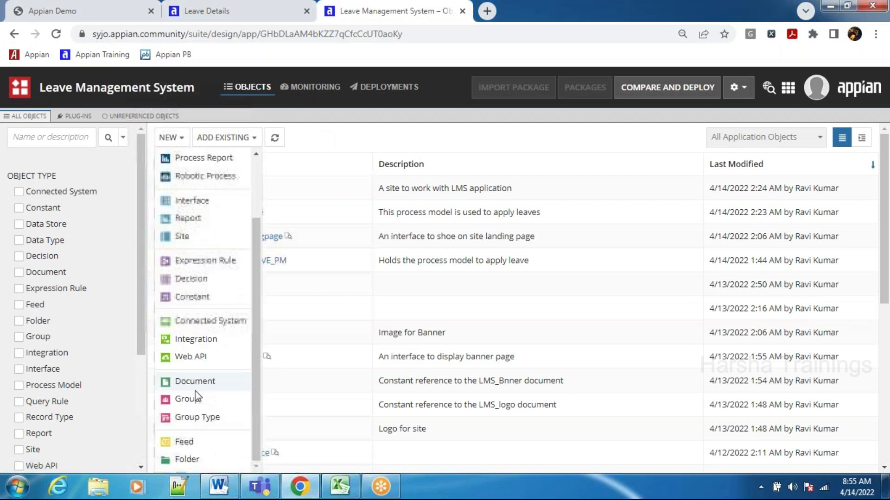
click(196, 339)
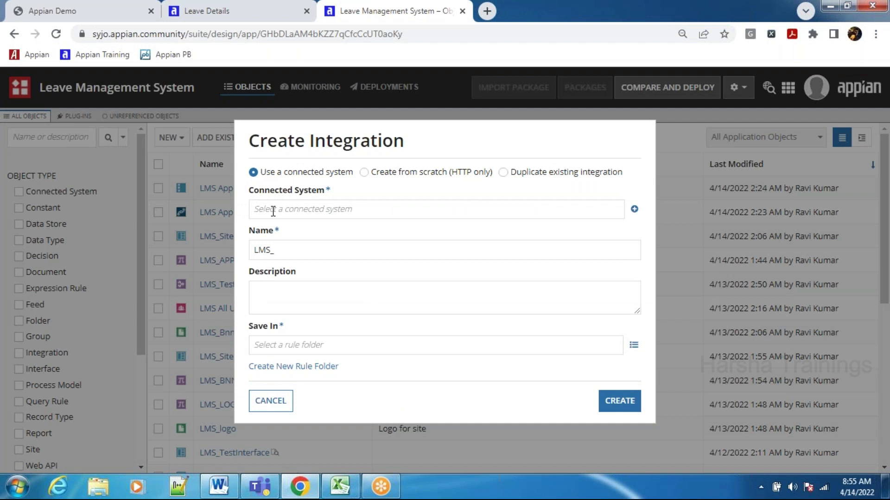
click(364, 172)
click(318, 206)
text(TestIntegration)
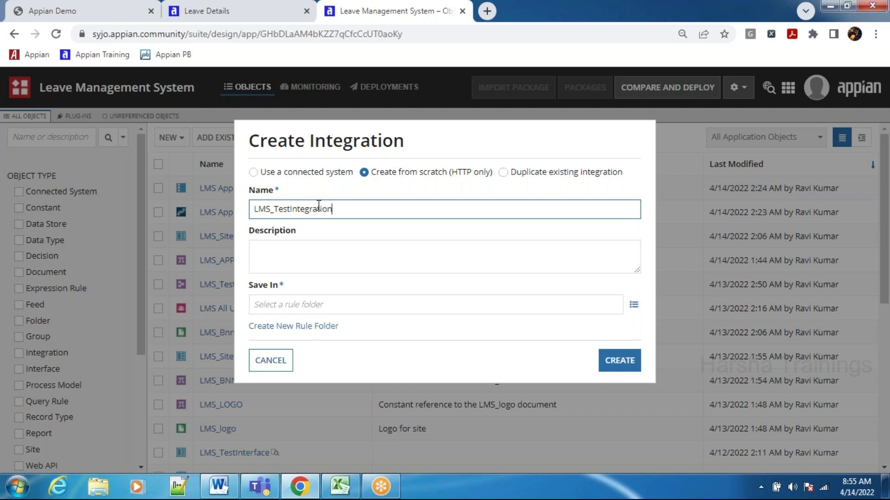
click(278, 304)
text(lms)
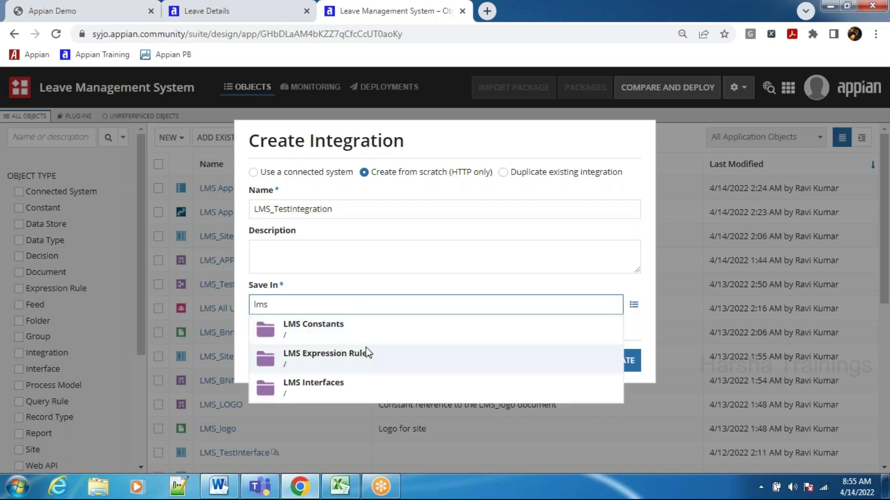
click(372, 356)
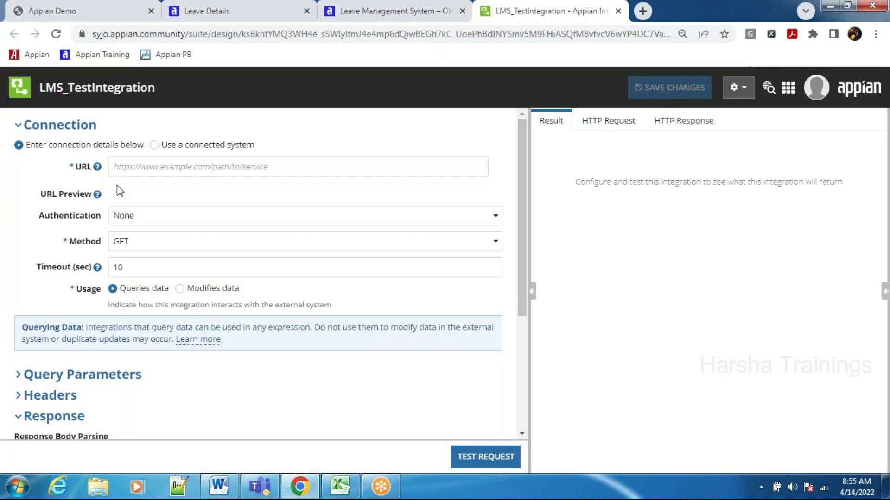
click(161, 174)
text(https://gorest.co.in/public/v2/comments)
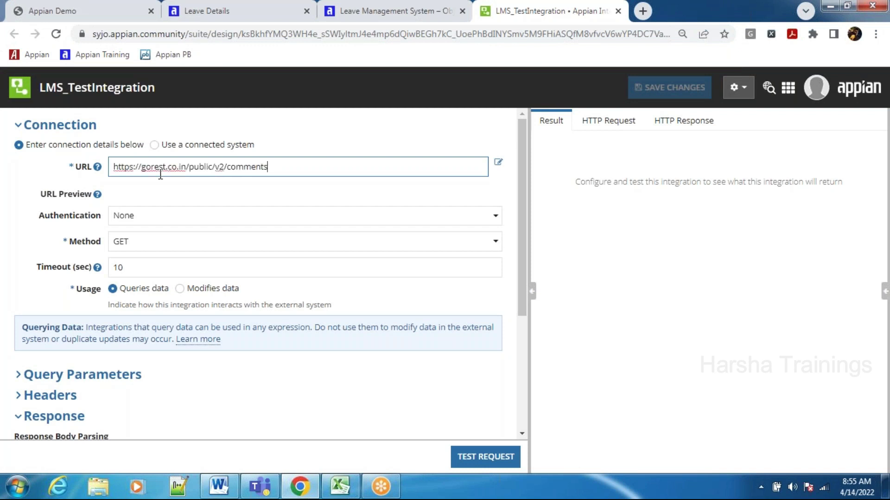
click(202, 385)
scroll(203, 385, down, 4)
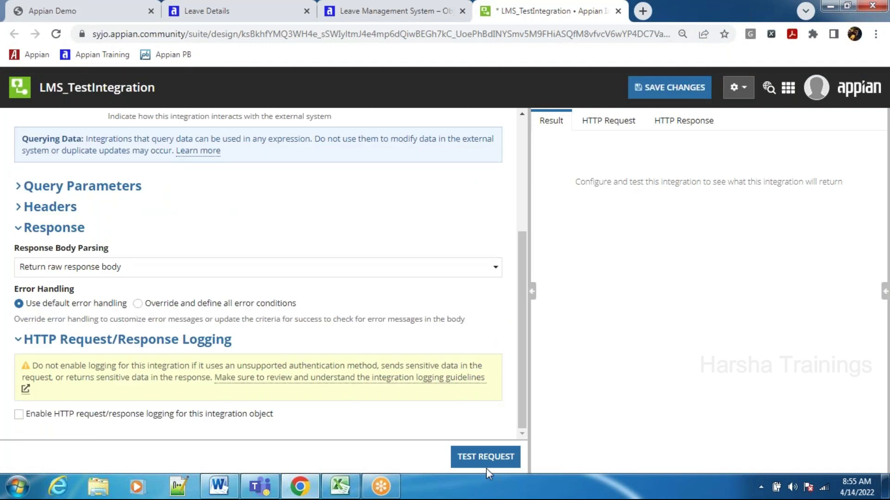
click(486, 467)
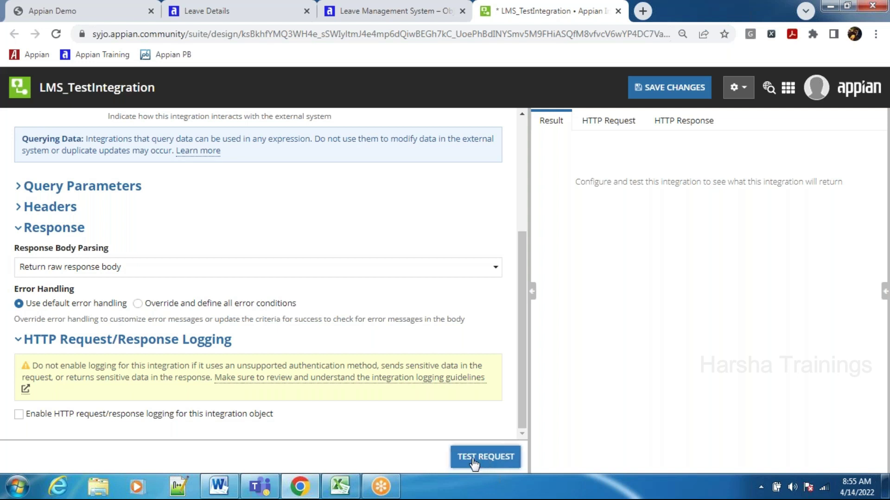
Examine the integration's test result, including the response headers and JSON body, and widen the result area
scroll(604, 404, down, 5)
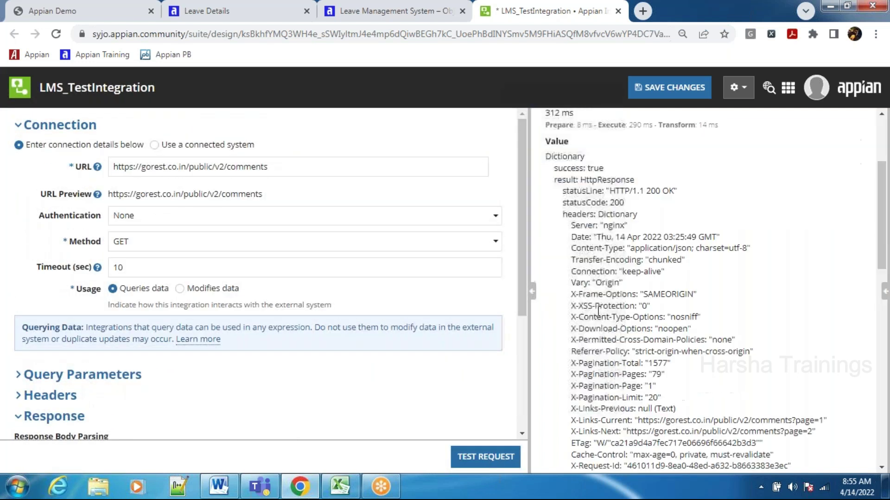
scroll(614, 369, down, 10)
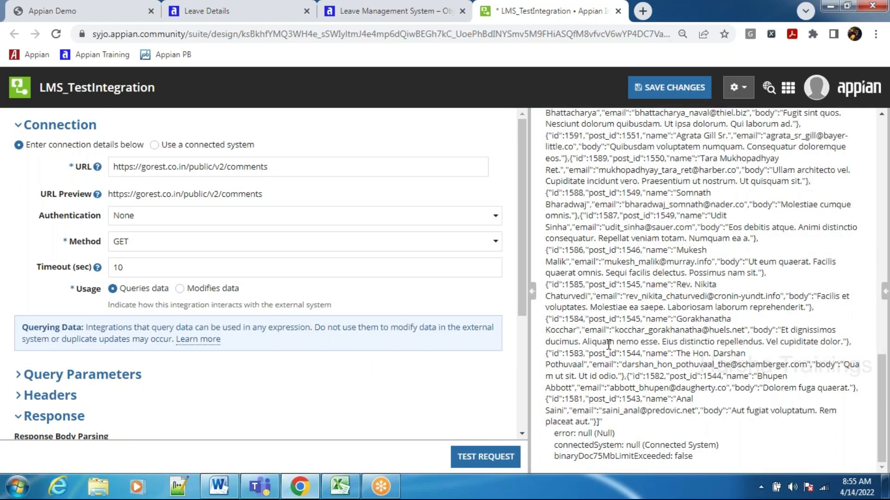
scroll(609, 344, up, 6)
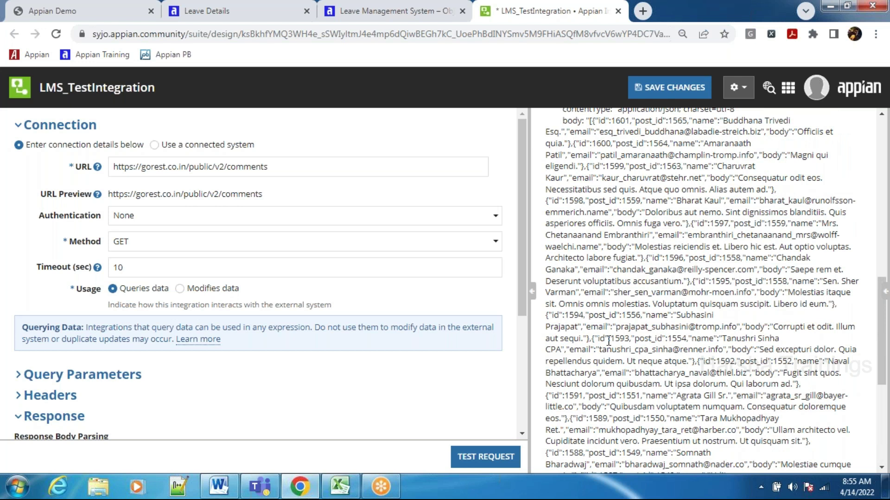
scroll(608, 342, down, 6)
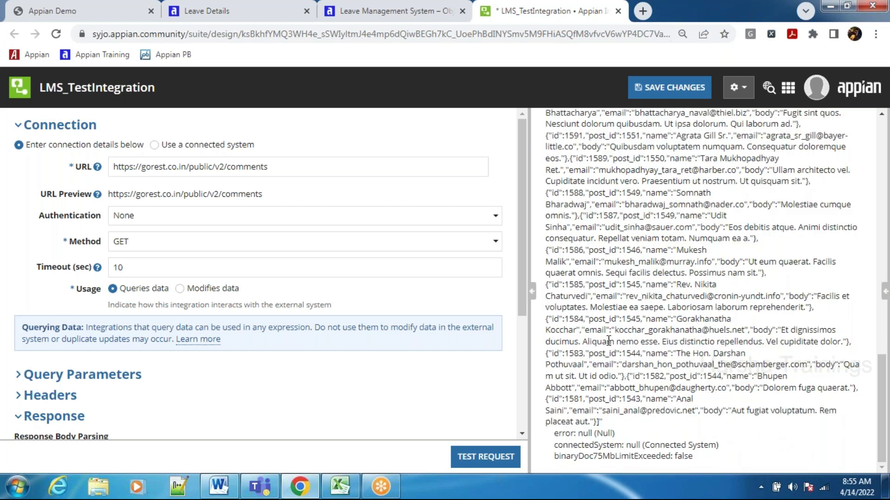
scroll(608, 341, up, 15)
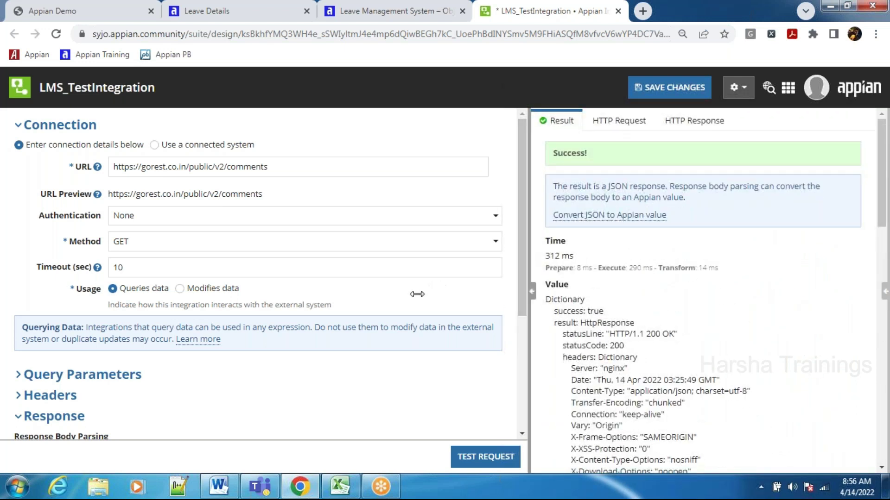
drag(532, 292, 417, 294)
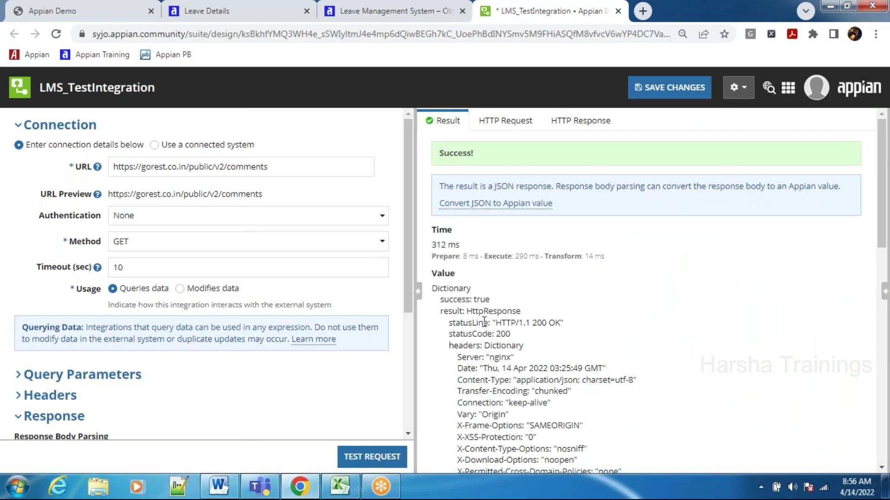
scroll(485, 322, down, 3)
scroll(484, 322, up, 3)
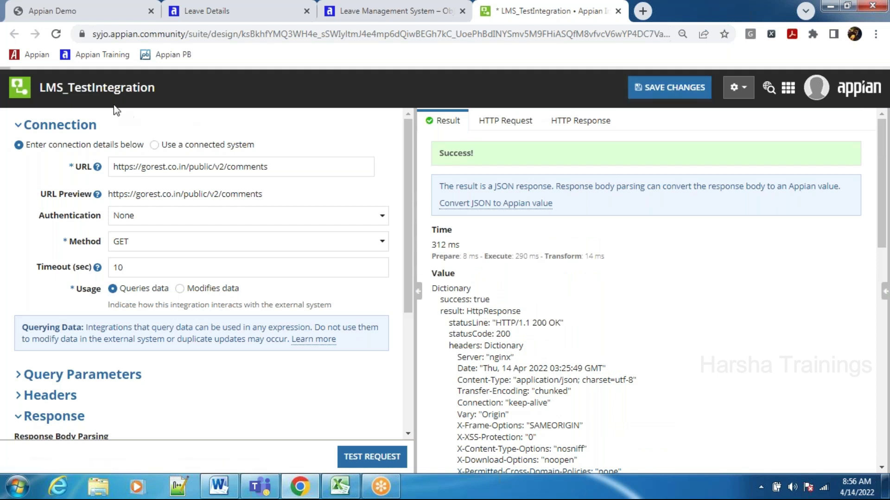
Save the integration and copy its name, LMS_TestIntegration
key(ctrl+s)
double_click(98, 90)
key(ctrl+c)
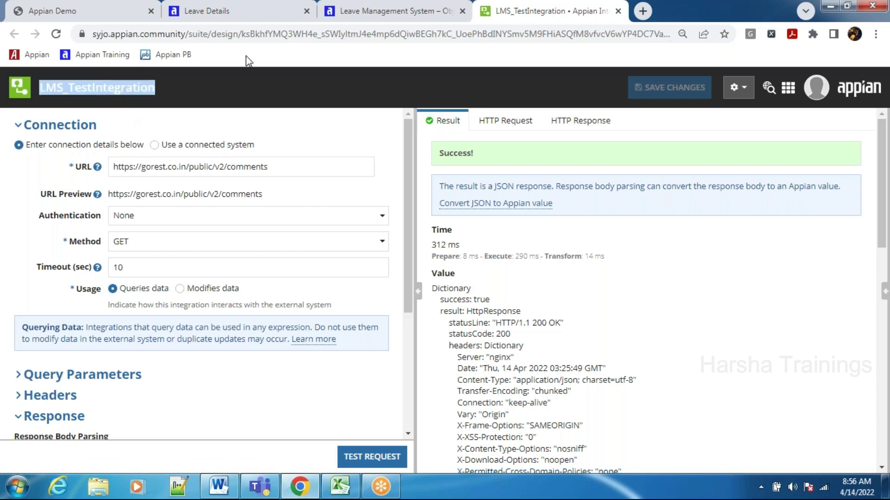
Open the LMS_TestRule3 expression rule from the Leave Management System objects and comment out its a!forEach expression
click(372, 18)
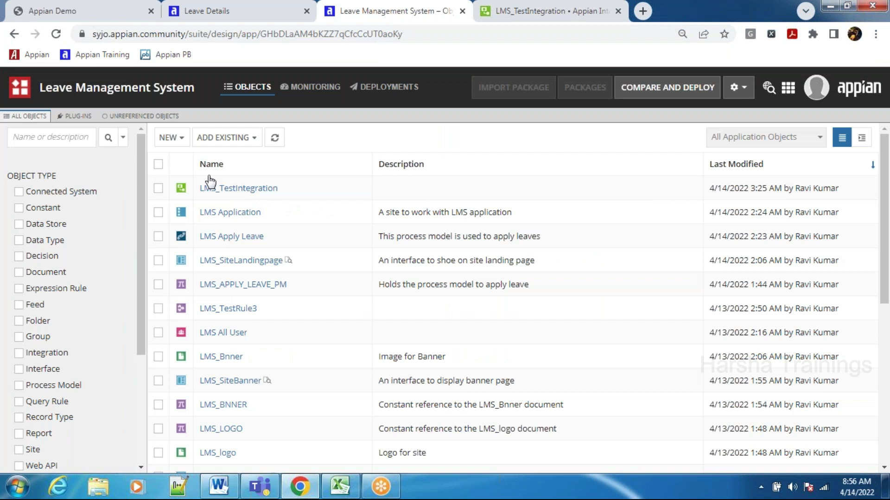
click(228, 308)
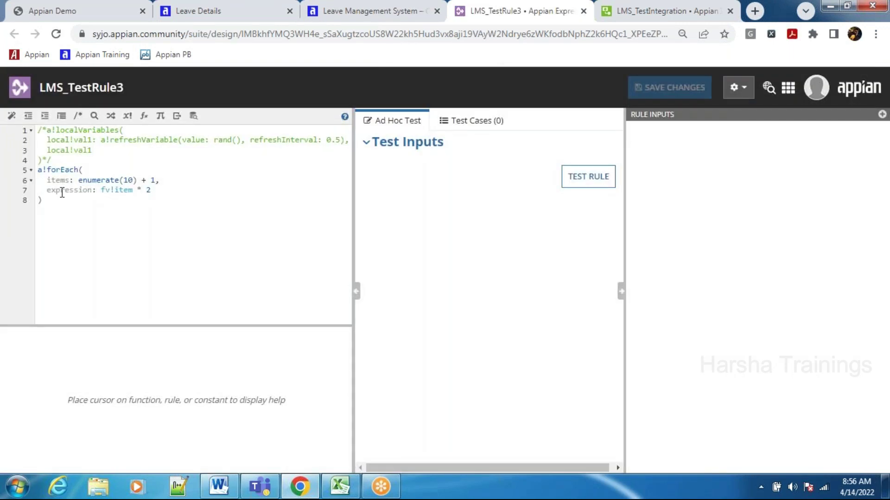
drag(50, 199, 36, 171)
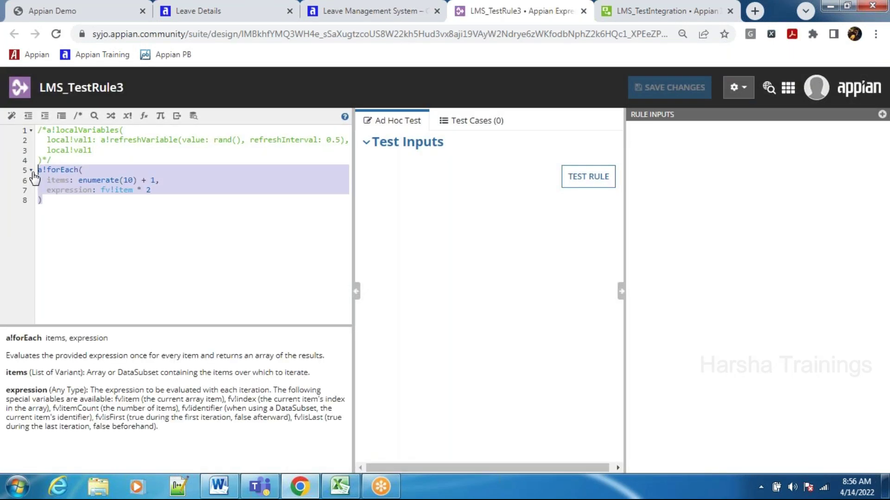
key(ctrl+/)
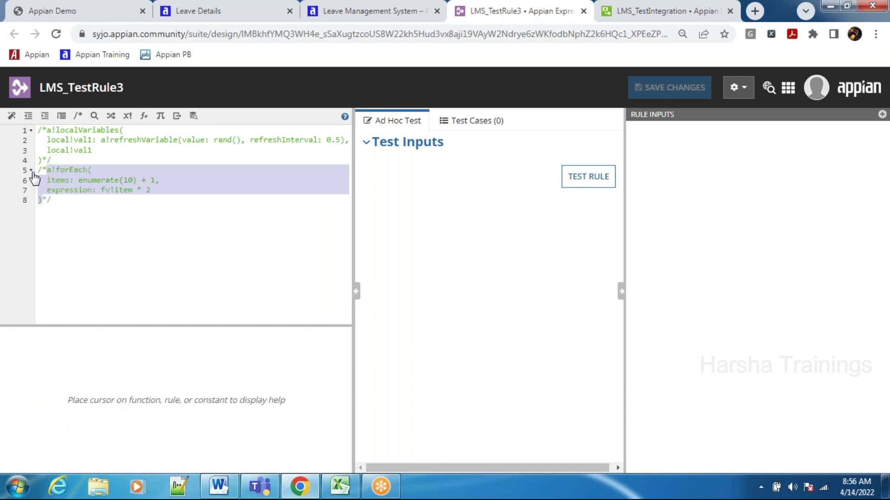
Below the commented code, add an a!localVariables block containing local!intData and a call to rule!LMS_TestIntegration()
click(92, 212)
key(Return)
key(Return)
text(1ocalVar)
key(Return)
key(Return)
text(local!)
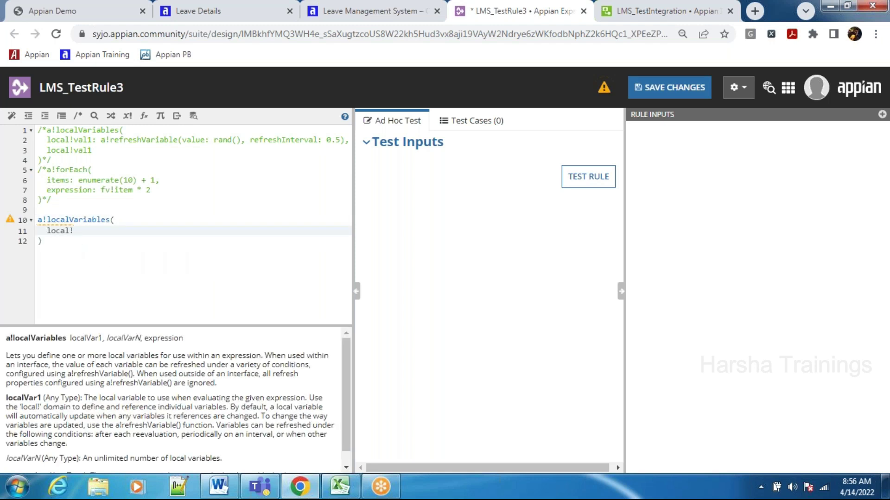
text(in)
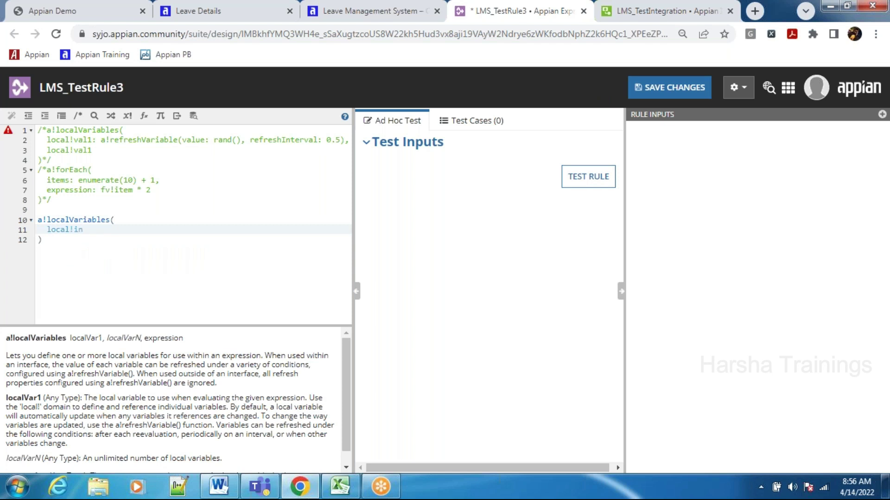
text(tData; rule!)
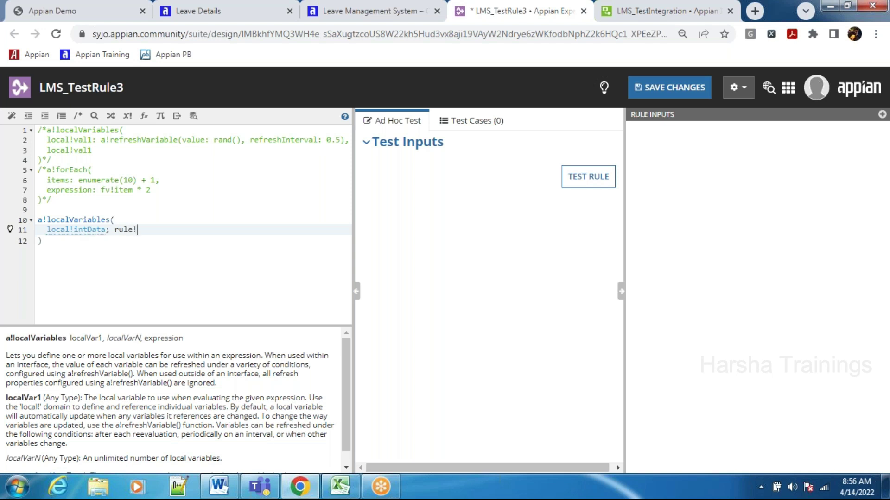
key(ctrl+v)
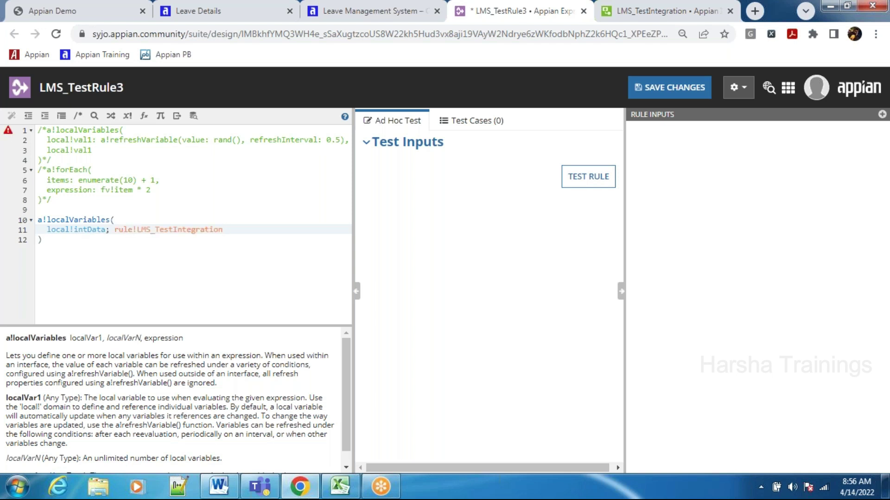
key(Return)
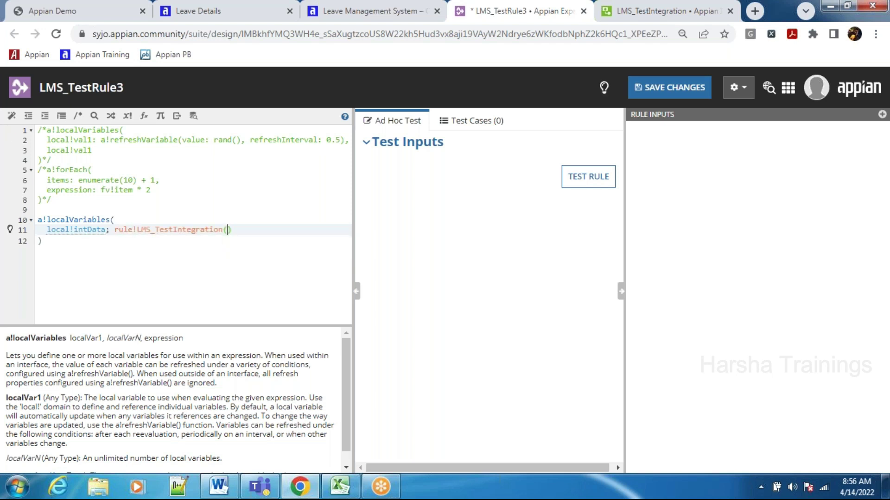
Replace the semicolon after local!intData with a colon so the integration call becomes the variable's value
click(112, 230)
key(BackSpace)
text(:)
key(Down)
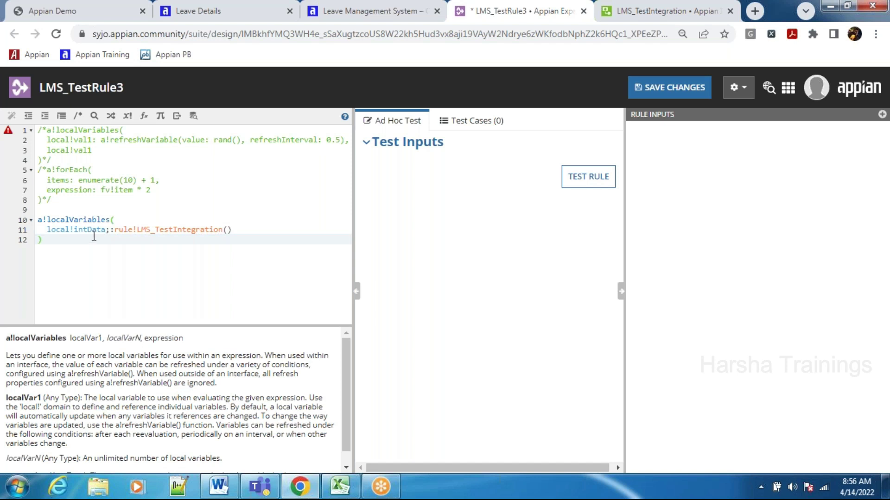
key(End)
click(114, 230)
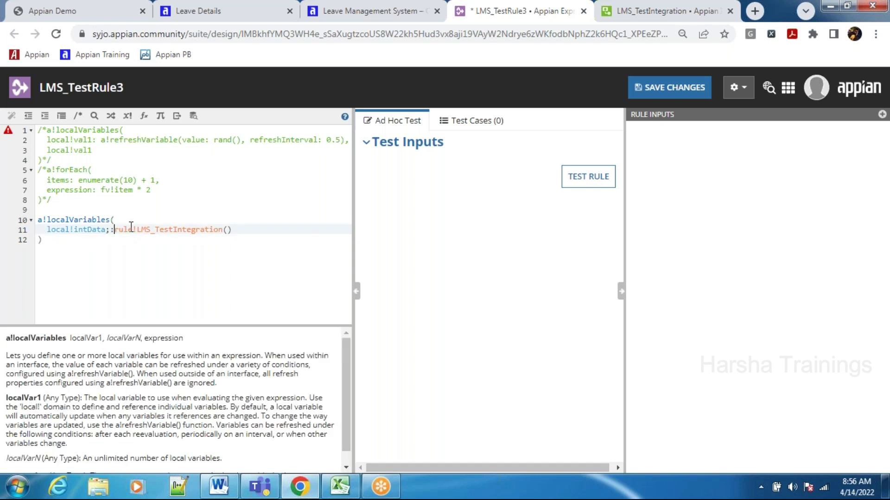
key(BackSpace)
key(BackSpace)
text(:)
Return local!intData as the result of the a!localVariables block and test the rule
click(265, 230)
text(,)
key(Return)
text(local)
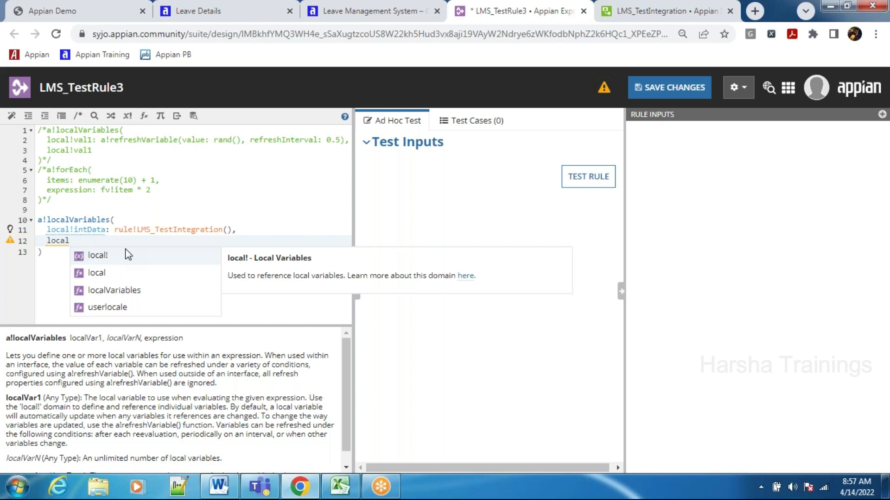
click(123, 256)
click(119, 257)
click(596, 178)
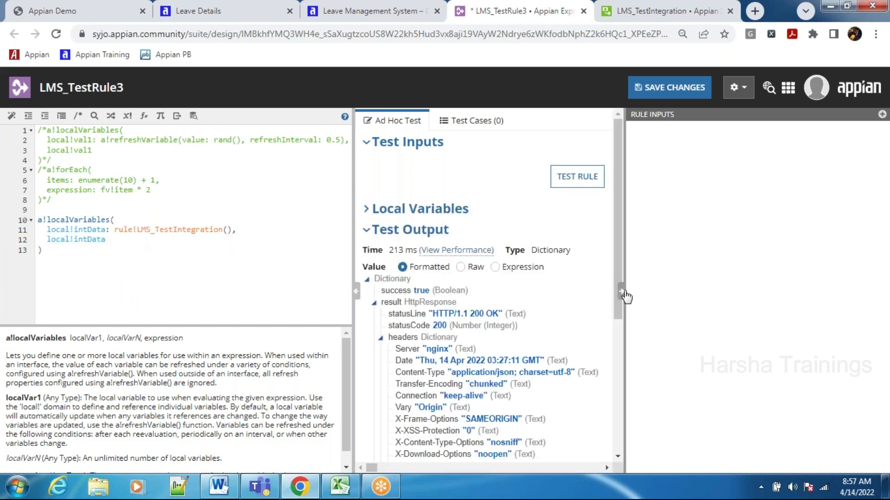
Collapse the headers in the test output, then change the returned expression to local!intData.result.body and retest the rule
scroll(416, 273, down, 1)
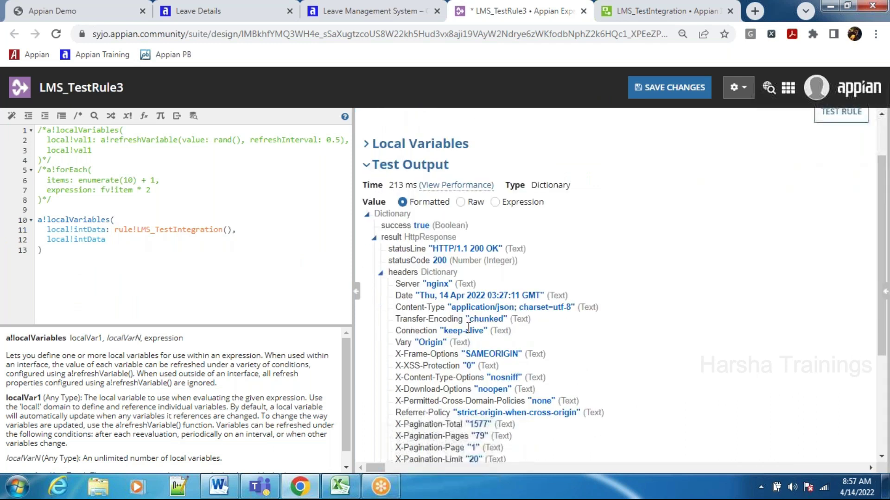
click(381, 274)
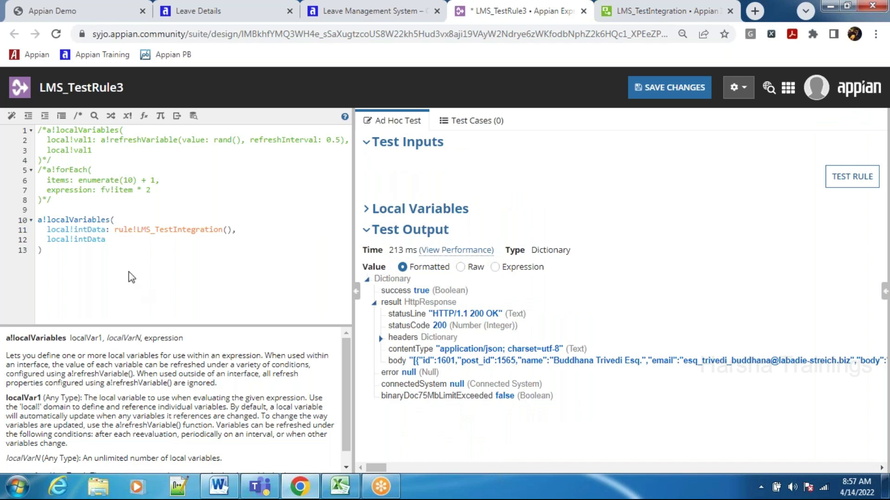
click(126, 241)
text(.result.body)
click(852, 177)
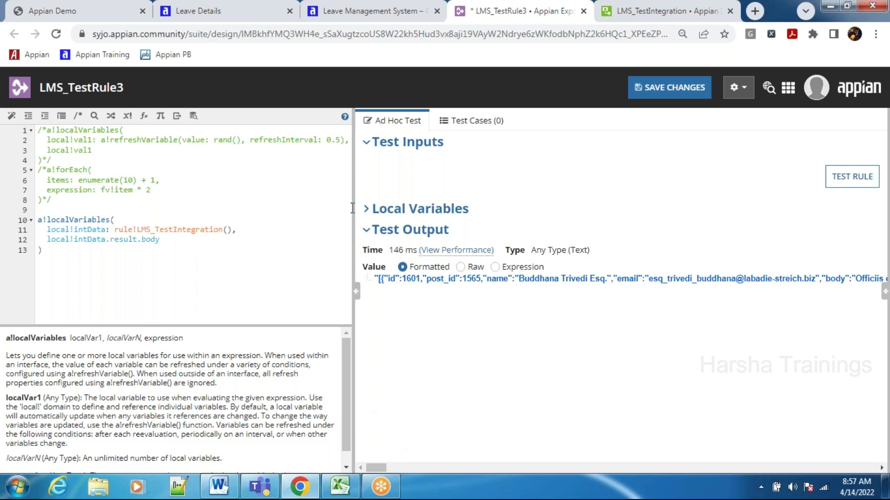
Widen the test output and examine the fields of the returned comment records
drag(352, 208, 318, 217)
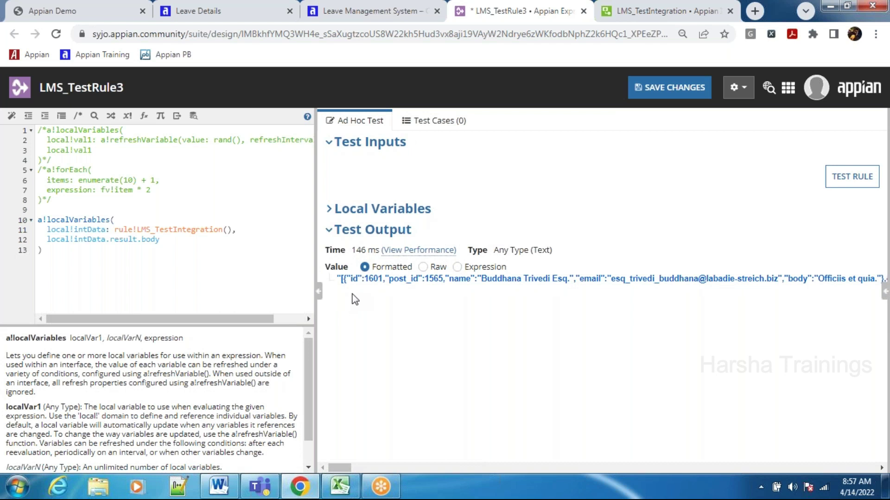
double_click(454, 278)
double_click(587, 279)
Return to the Appian Demo PDF and view the integration and data portions of the product architecture diagram
click(200, 11)
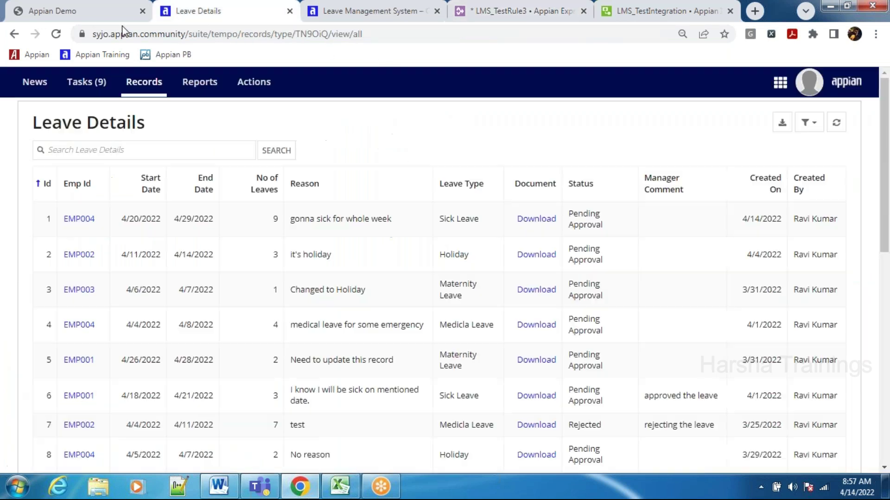
click(98, 13)
scroll(448, 289, down, 3)
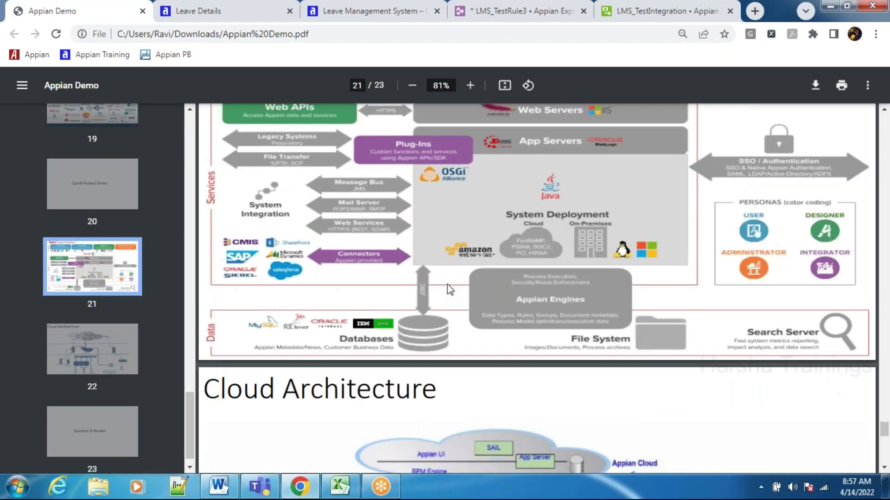
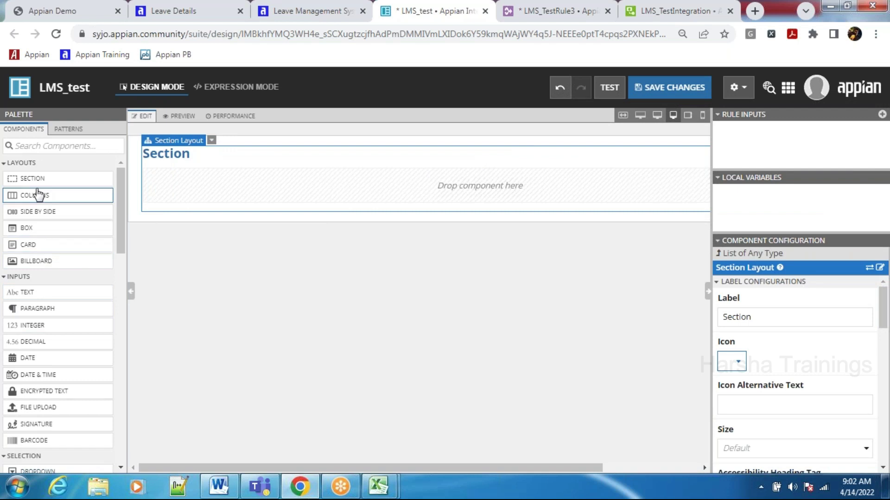
In the LMS_test interface, add one columns layout above the section and another inside it with a text field in its first column
drag(26, 200, 338, 196)
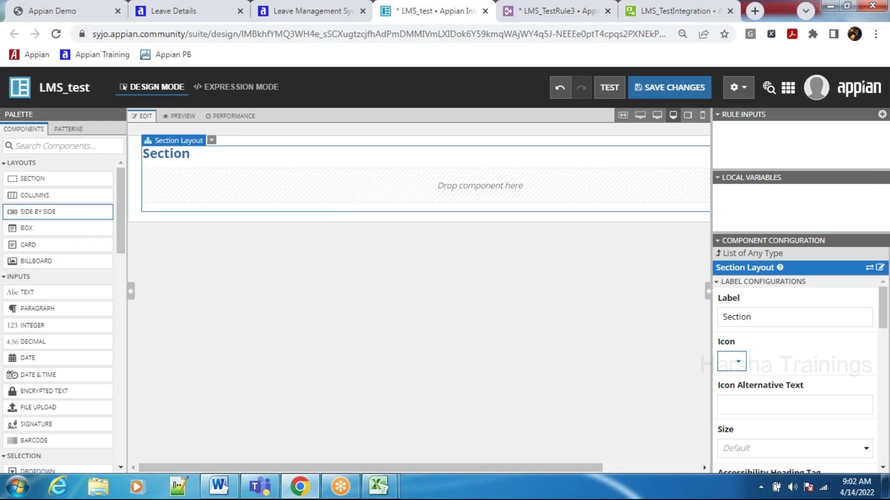
drag(27, 196, 268, 192)
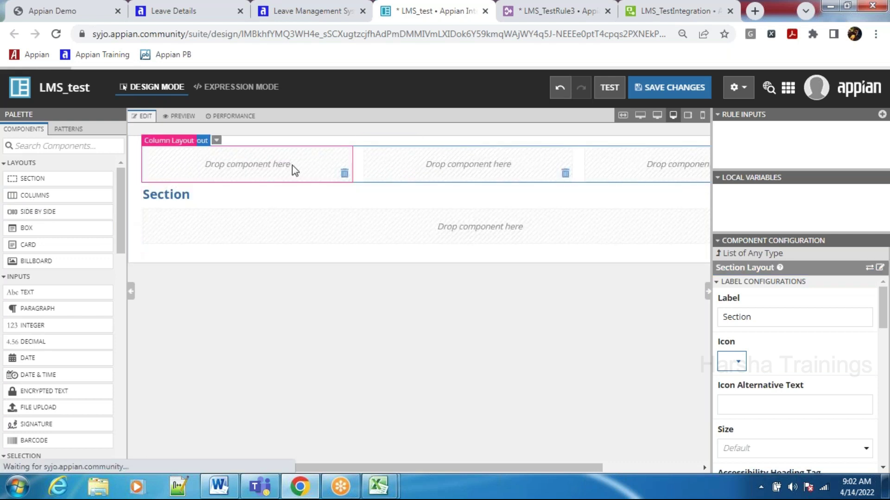
drag(31, 199, 264, 237)
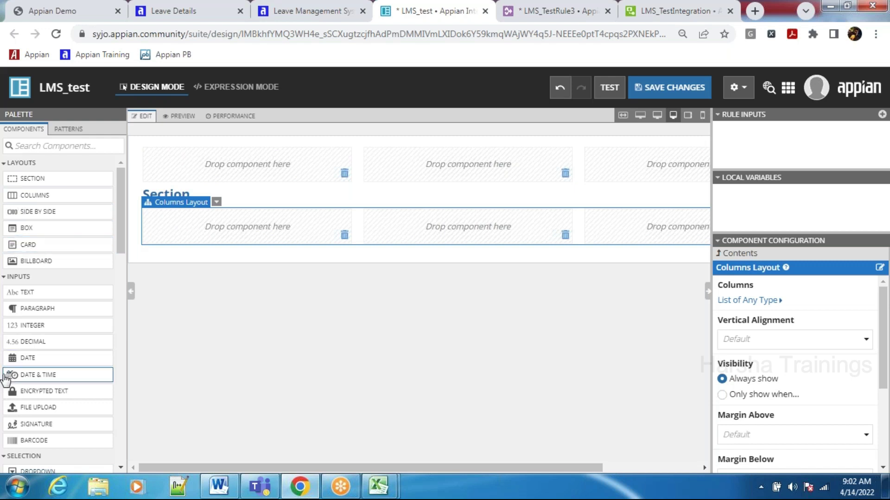
drag(25, 292, 215, 230)
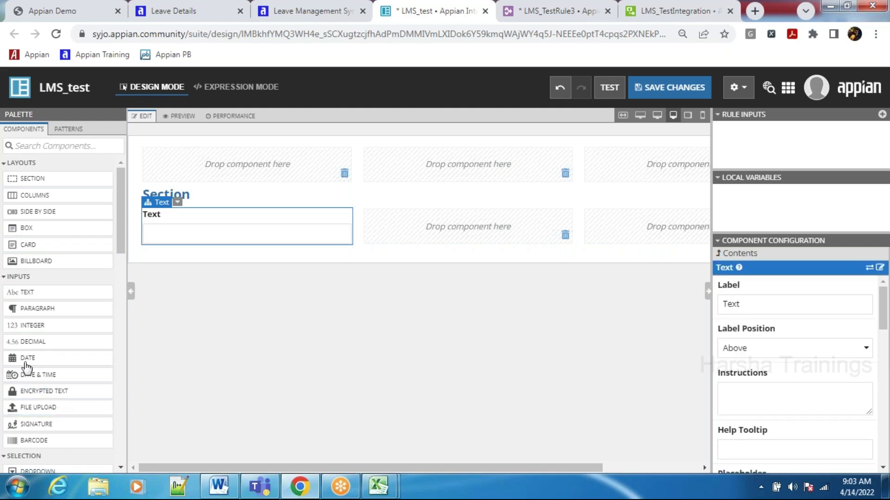
Add a date field to the section's second column and radio buttons to the first column of the upper columns layout
drag(26, 367, 410, 231)
click(51, 147)
text(rad)
drag(45, 172, 204, 168)
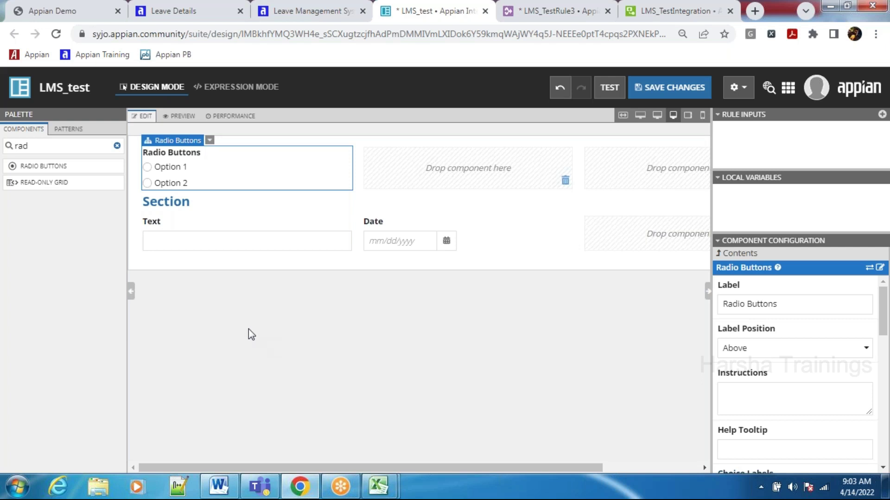
View the first Leave Details record and its Update Leave Details action, and return to the Appian Demo PDF
click(183, 14)
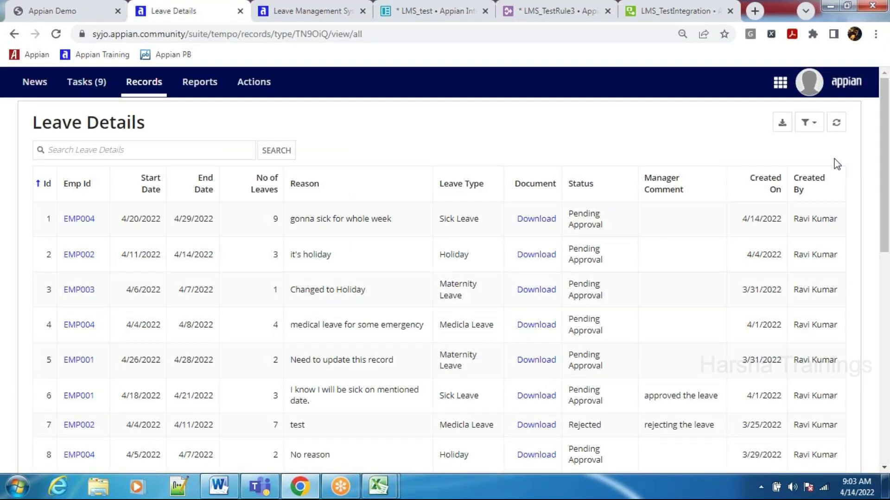
click(80, 219)
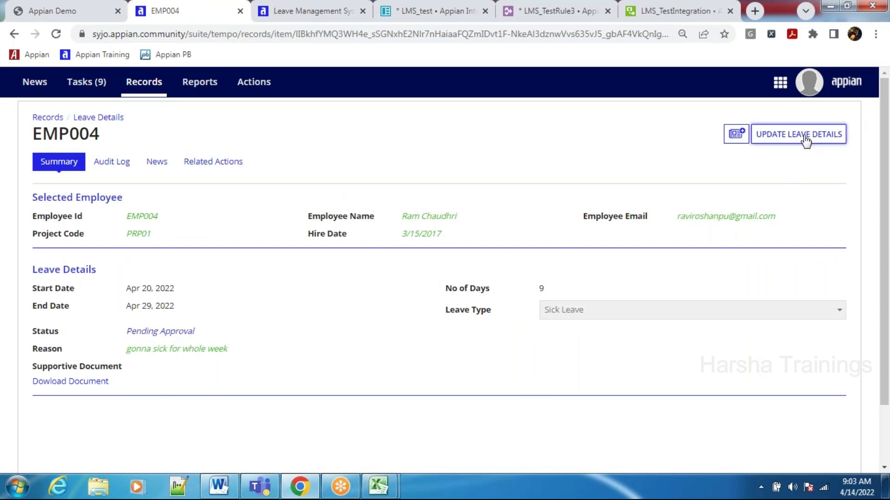
click(806, 139)
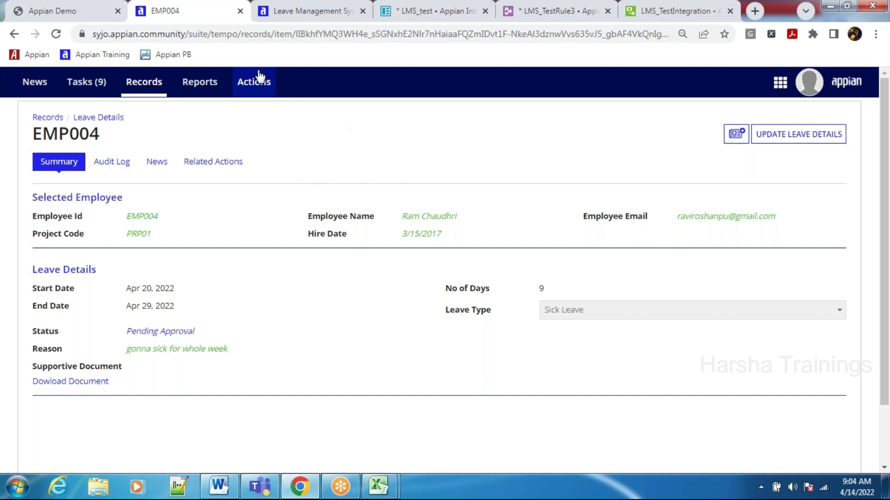
click(52, 5)
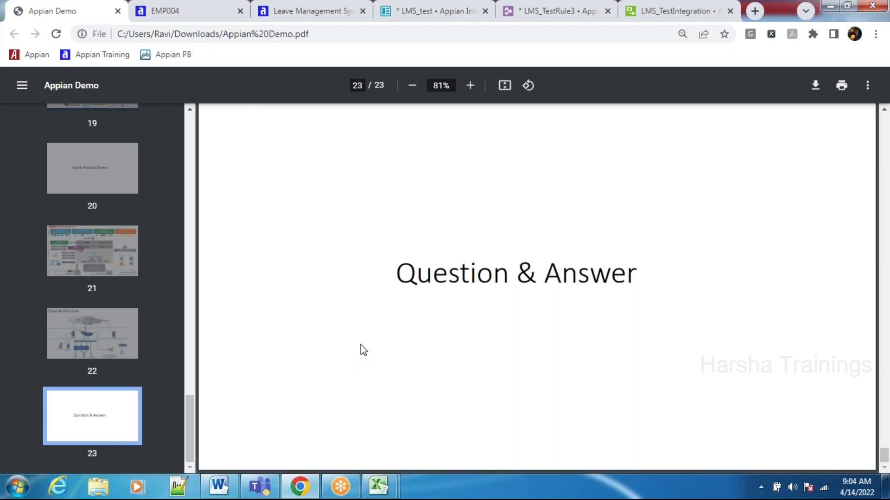
Return to the LMS_test interface, clear the component search, and select the Text field in the section
key(ctrl+Tab)
key(ctrl+Tab)
key(ctrl+Tab)
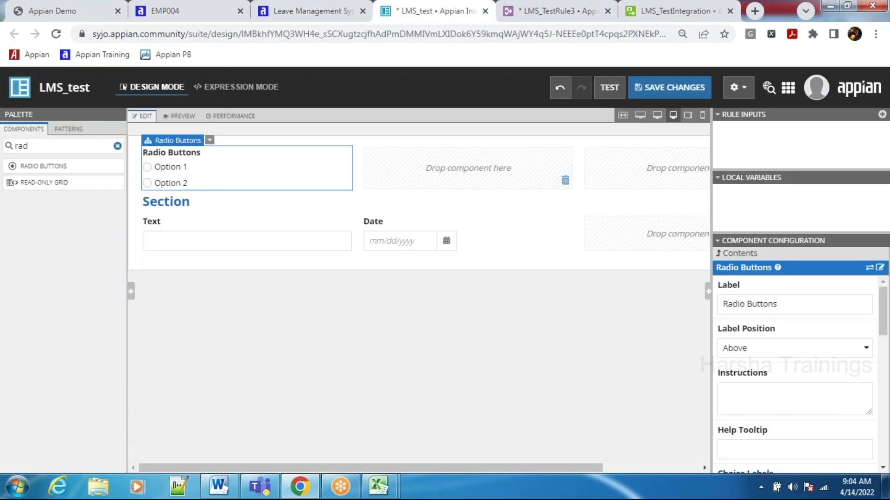
click(117, 146)
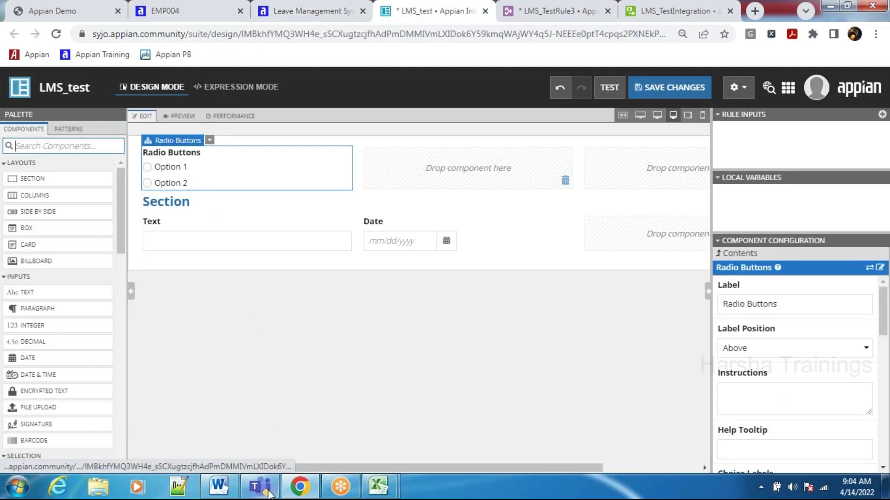
click(289, 247)
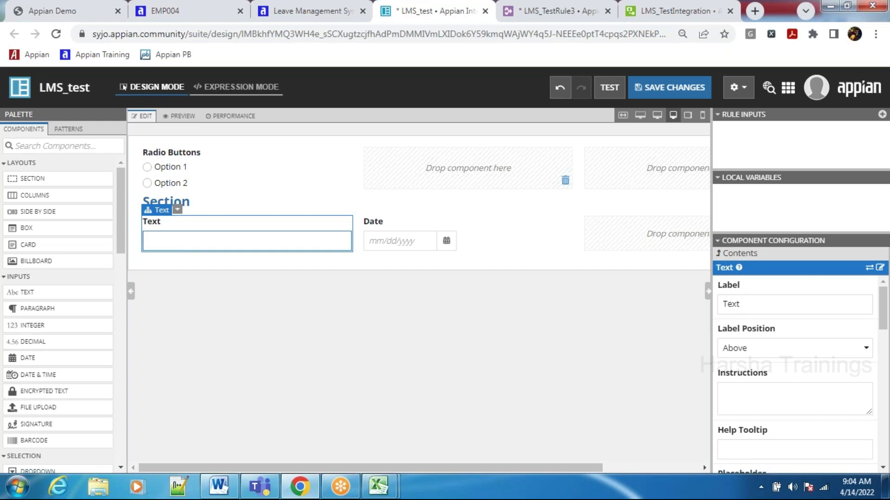
Show LMS_test in expression mode and examine the code generated for the text field, section, and radio buttons
click(236, 87)
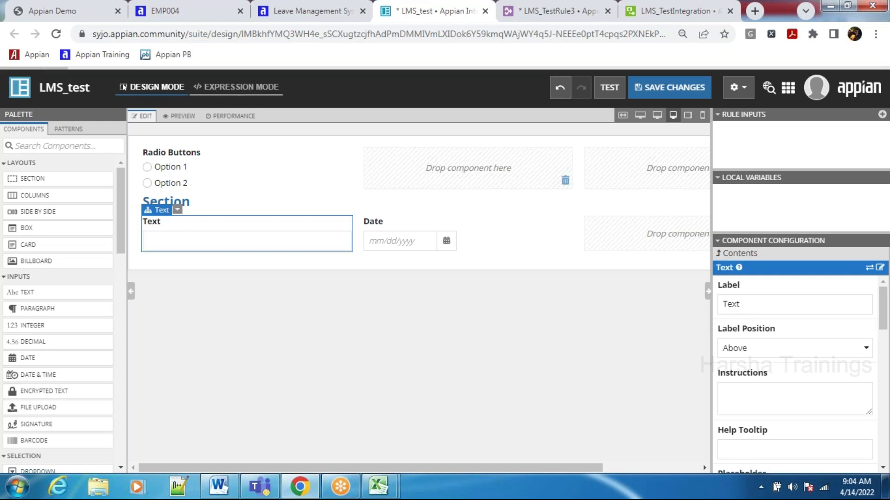
click(6, 292)
scroll(175, 205, down, 10)
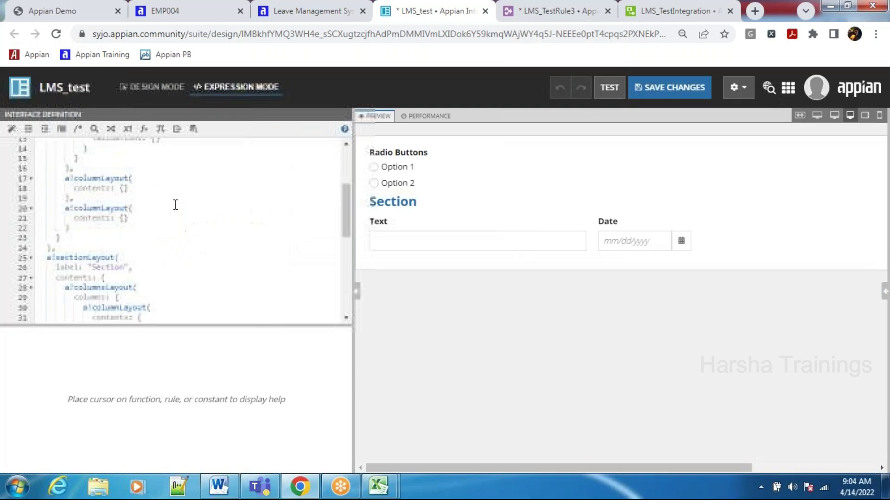
click(175, 326)
scroll(170, 326, up, 2)
scroll(170, 326, up, 2)
click(172, 302)
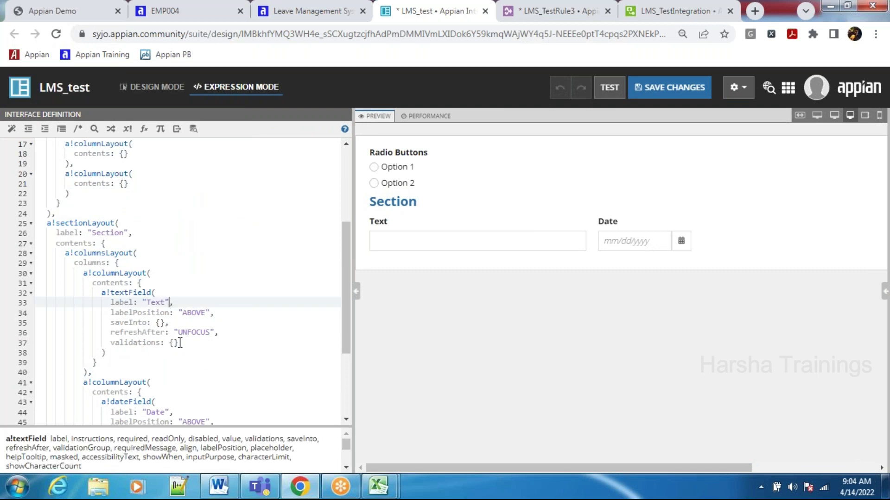
click(176, 345)
click(171, 292)
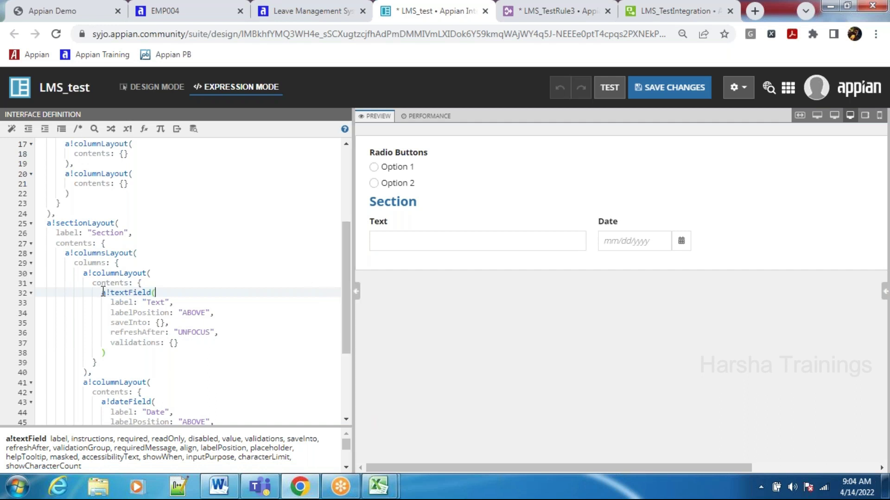
scroll(110, 278, up, 5)
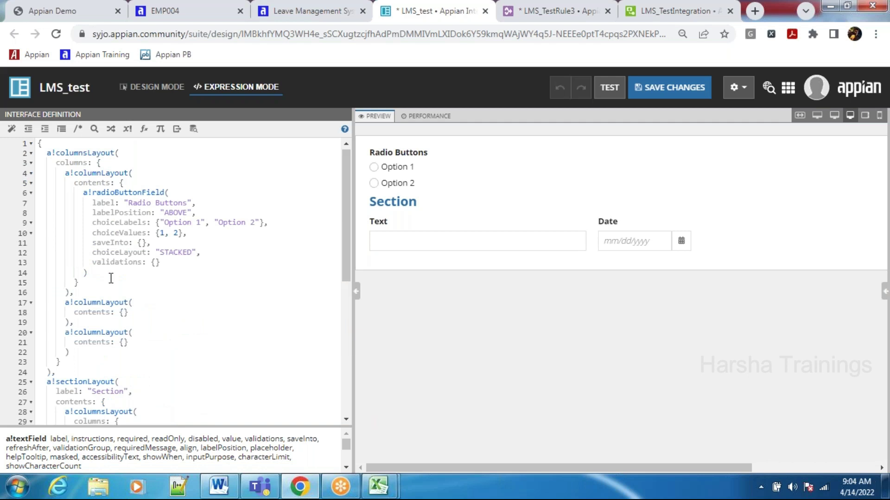
Open the LMS Apply Leave process model from the Leave Management System objects and open its Manager Approval sub-process
click(32, 17)
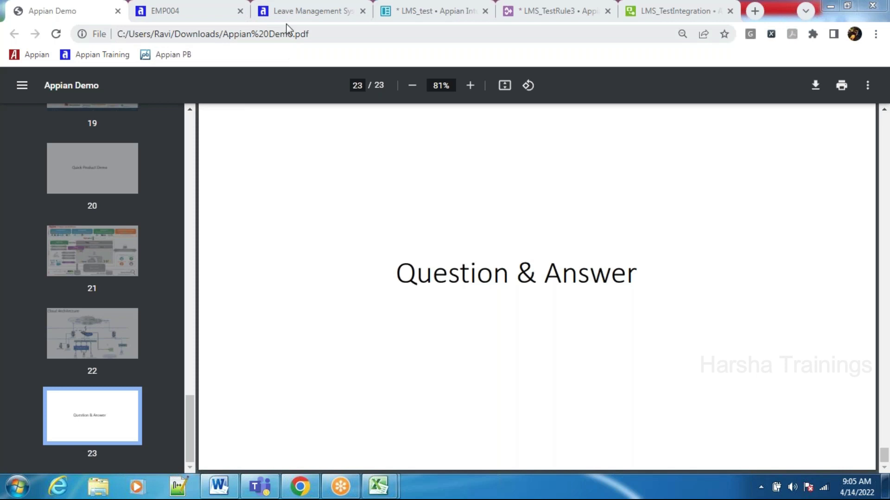
click(306, 12)
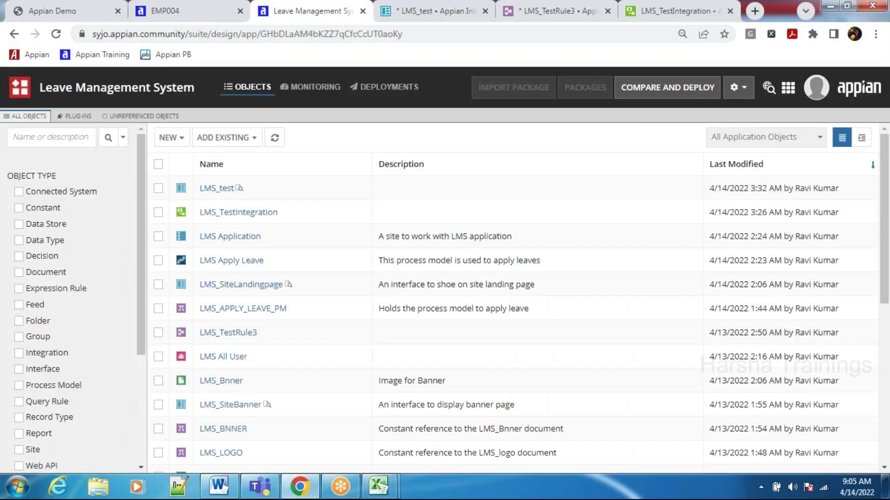
click(238, 260)
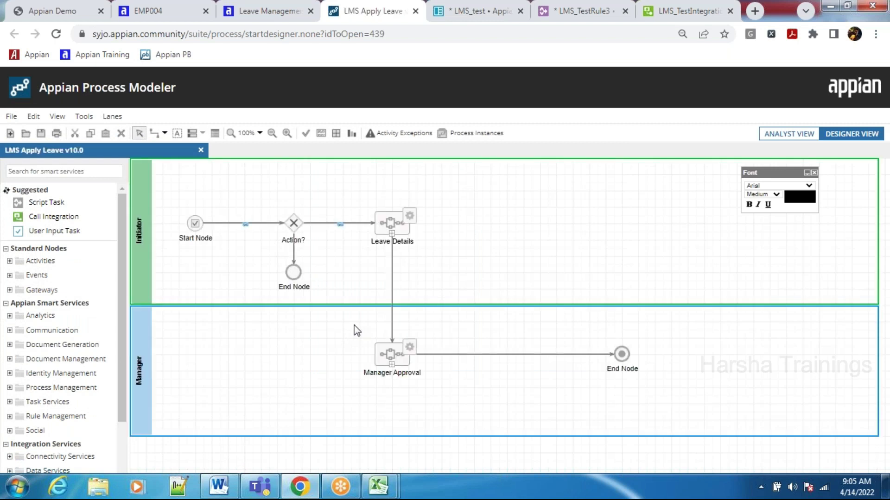
right_click(393, 365)
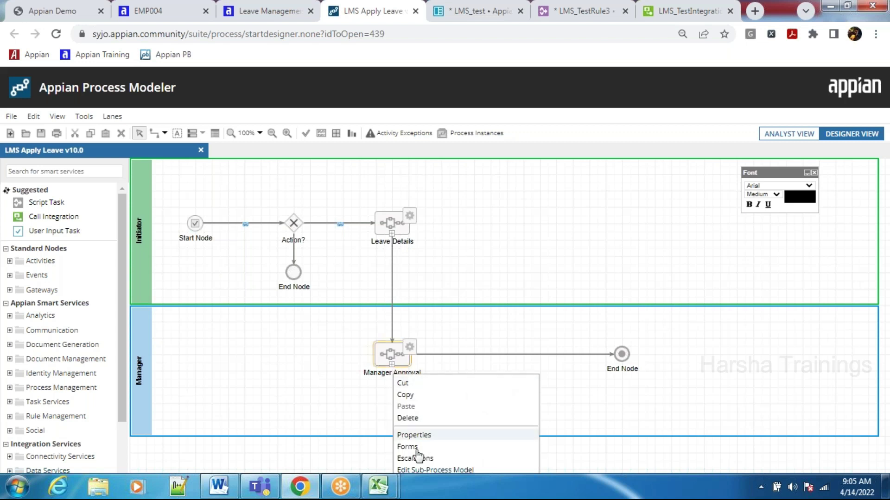
click(430, 470)
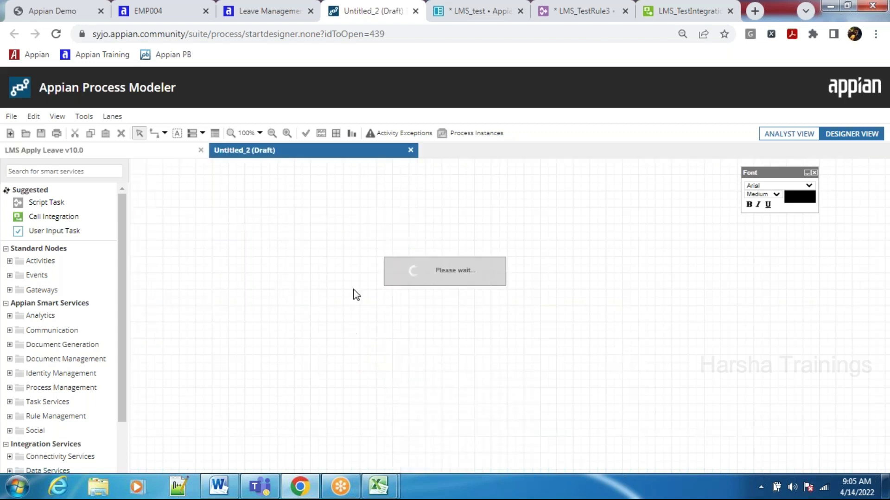
Revisit the LMS Apply Leave model, the application's object list, and the LMS_test interface, and return to the process modeler
click(128, 150)
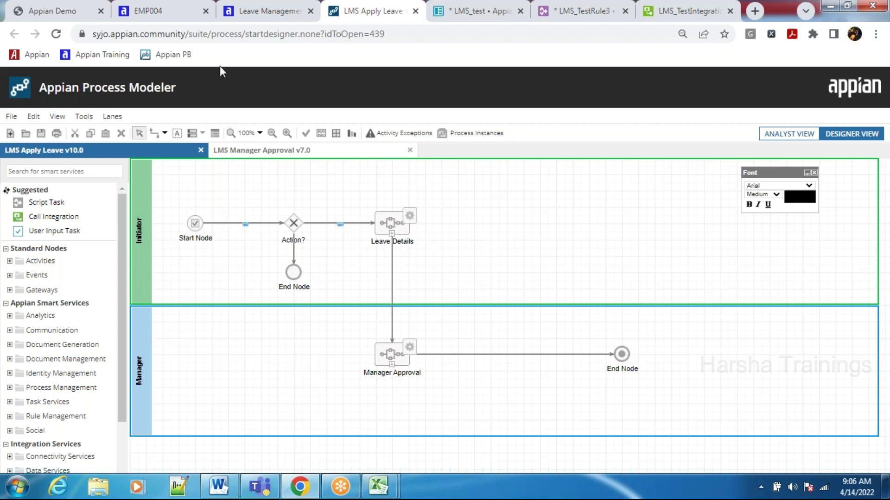
click(243, 13)
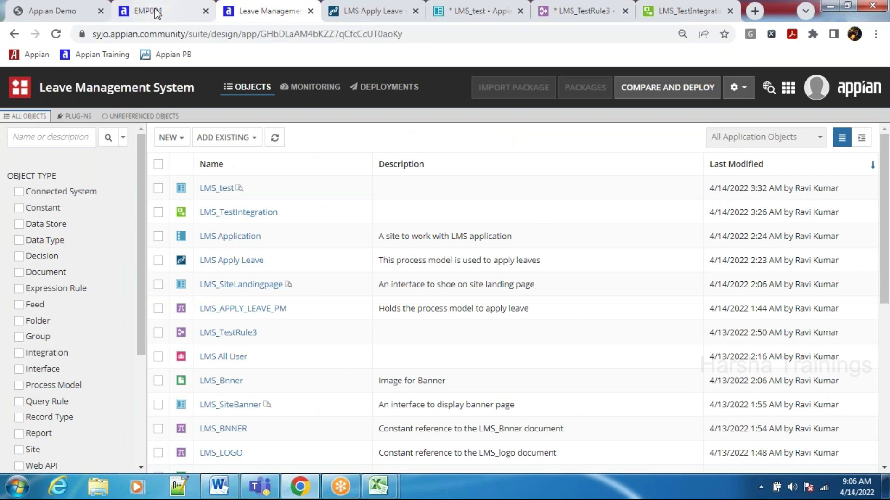
click(463, 18)
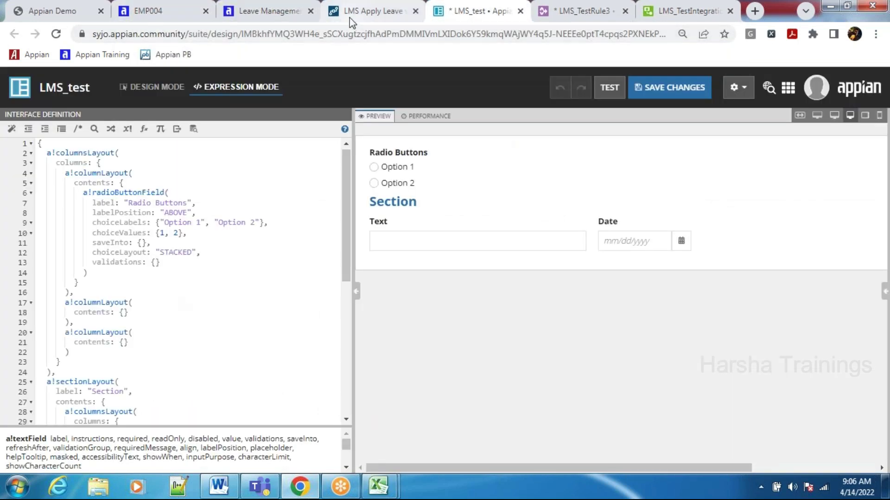
click(349, 18)
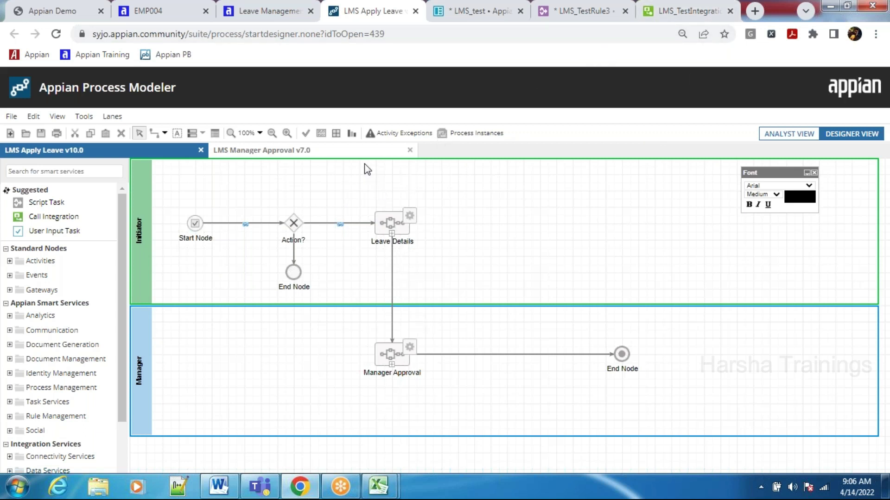
Examine the flow of nodes in the LMS Manager Approval process model, including the LMS: Manager Approval Task
click(335, 152)
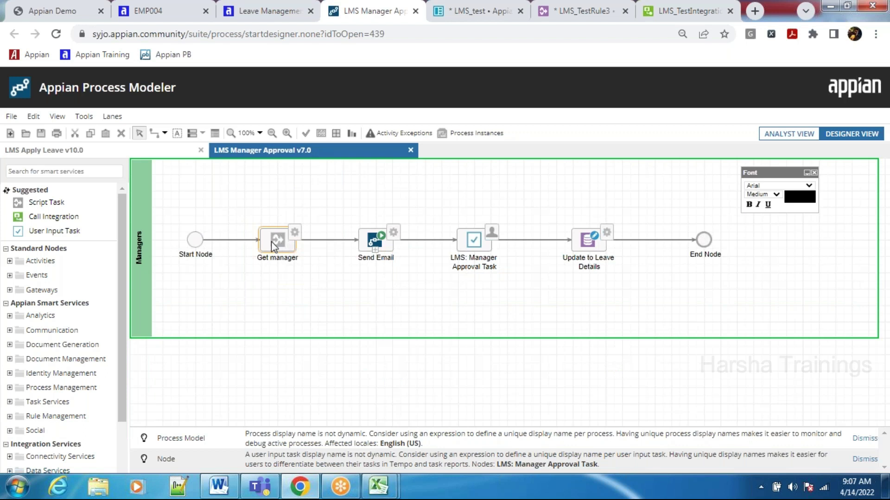
click(475, 240)
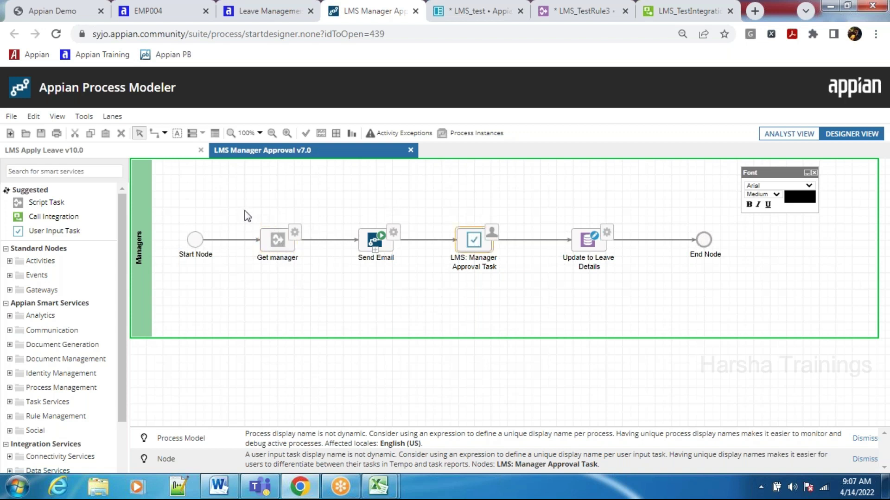
drag(236, 208, 730, 294)
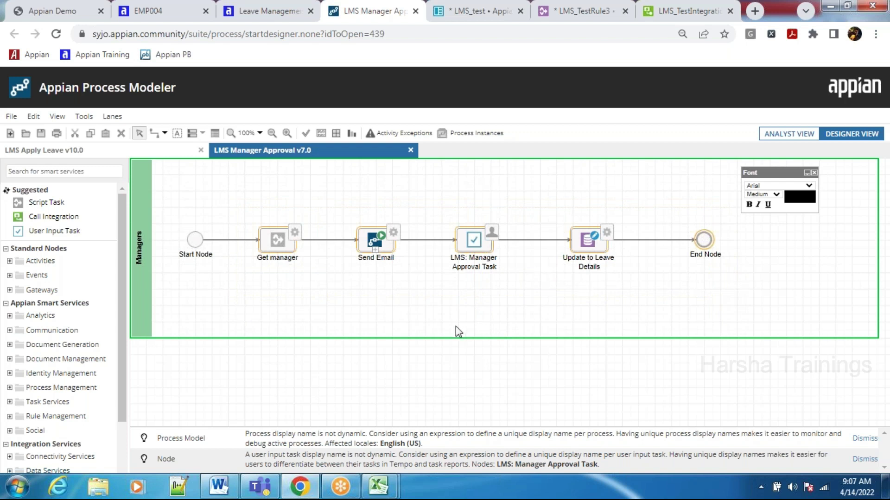
click(366, 321)
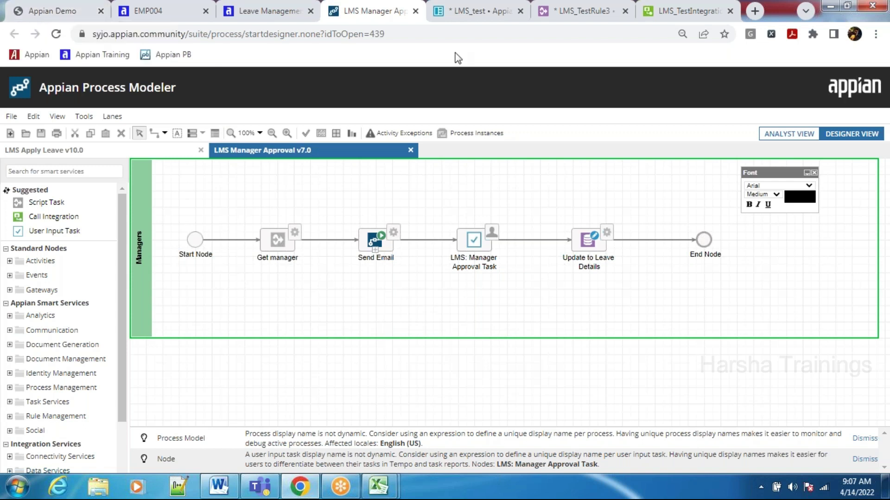
View the LMS_TestIntegration connection settings and test result, and return to the LMS Manager Approval process model
click(681, 11)
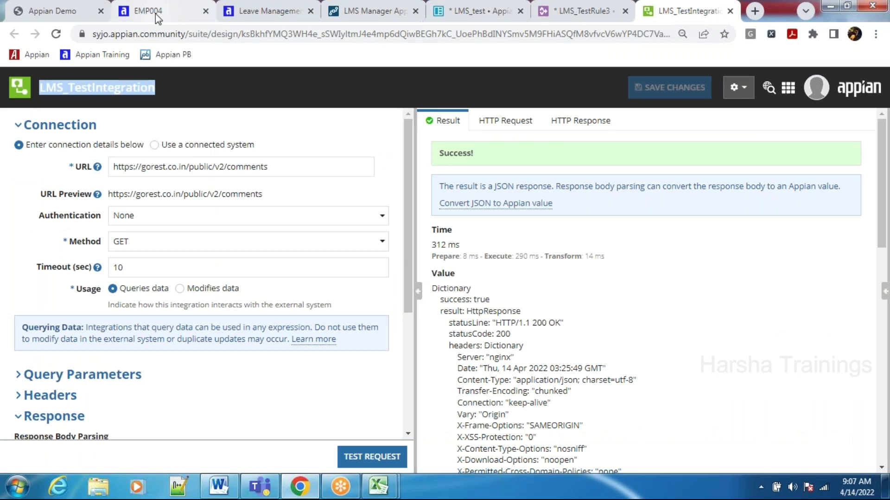
key(ctrl+Tab)
key(ctrl+Tab)
key(ctrl+Tab)
key(ctrl+Tab)
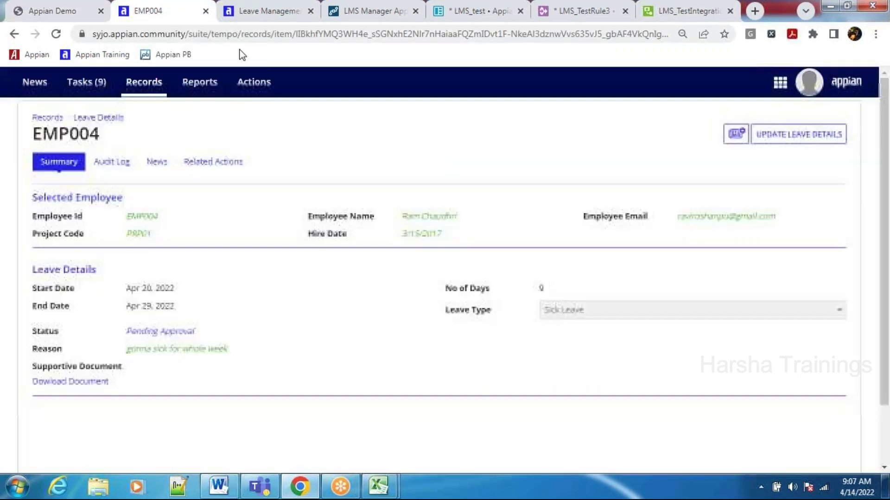
Open the Get manager node's configuration and examine its custom output expression and node inputs
click(282, 244)
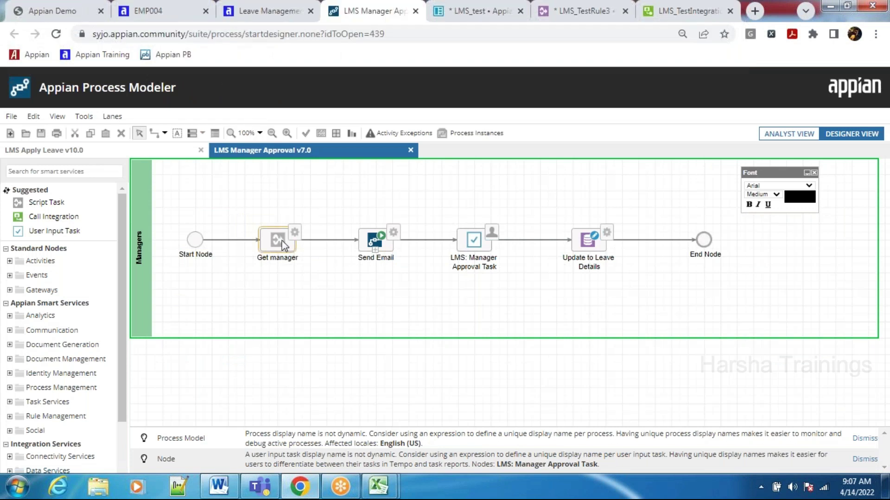
double_click(279, 241)
click(262, 136)
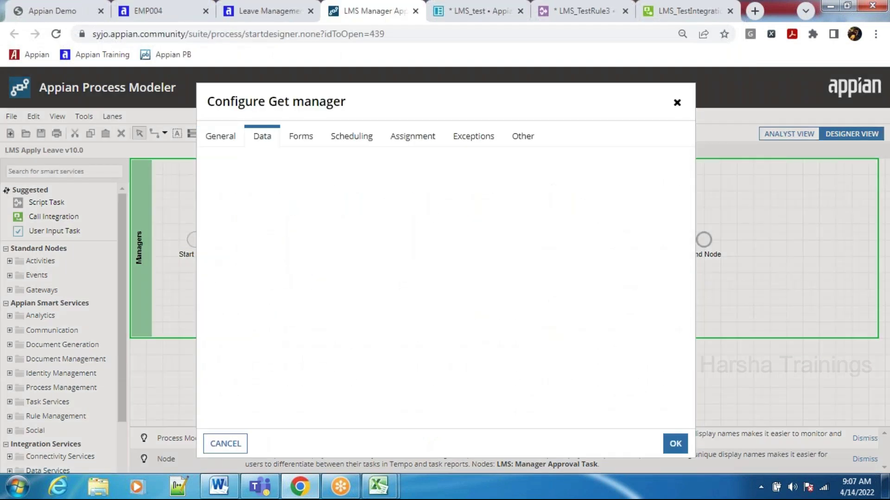
click(260, 161)
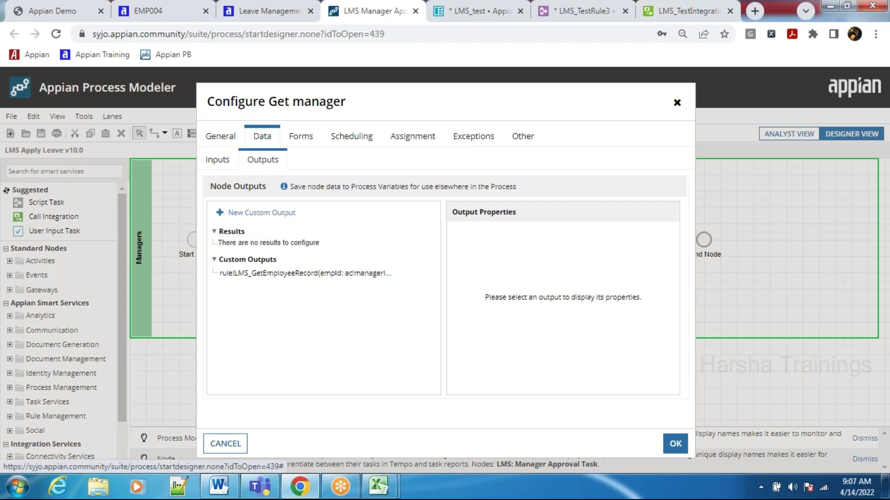
click(278, 274)
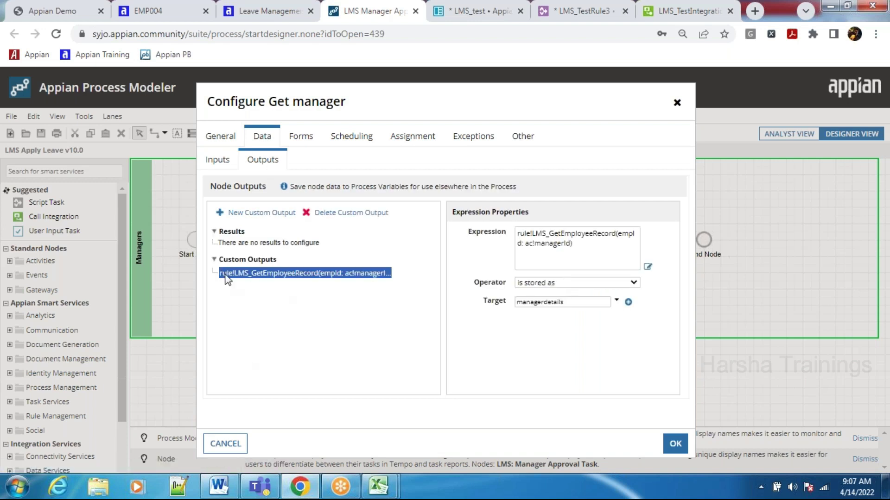
click(216, 162)
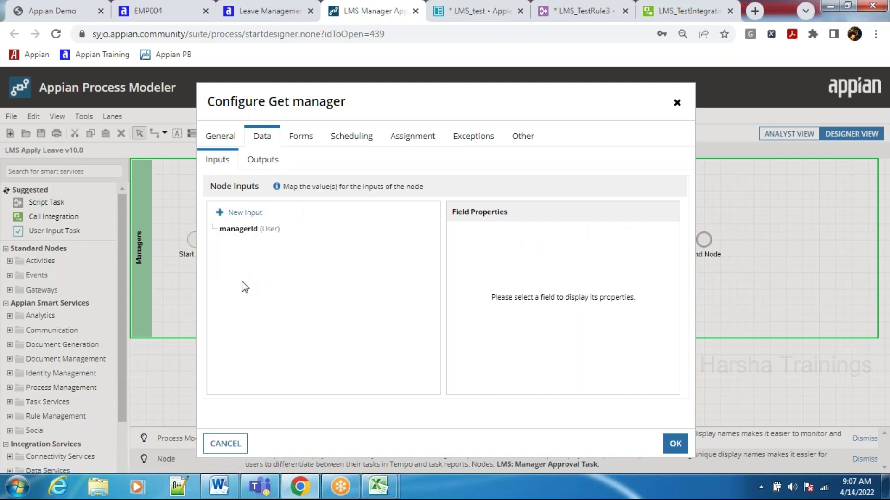
Return to the leave record page and open the Cloud Database from there
click(173, 14)
click(780, 82)
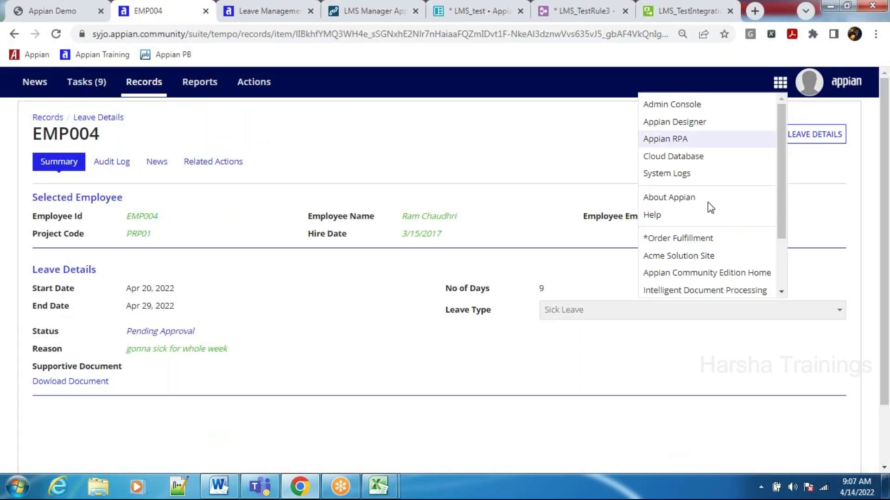
click(672, 158)
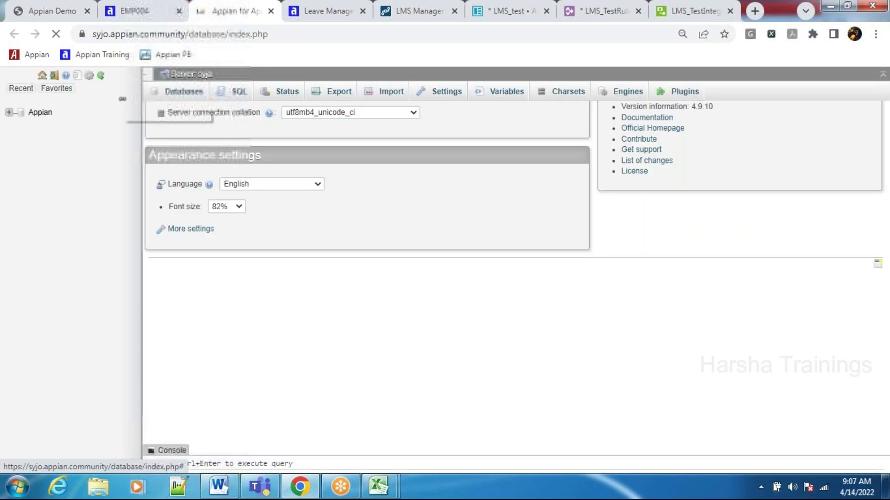
Filter the Appian database's tables by LMS and browse the rows of the LMS_EmpManagerRelation table
click(9, 112)
click(22, 148)
text(LMS)
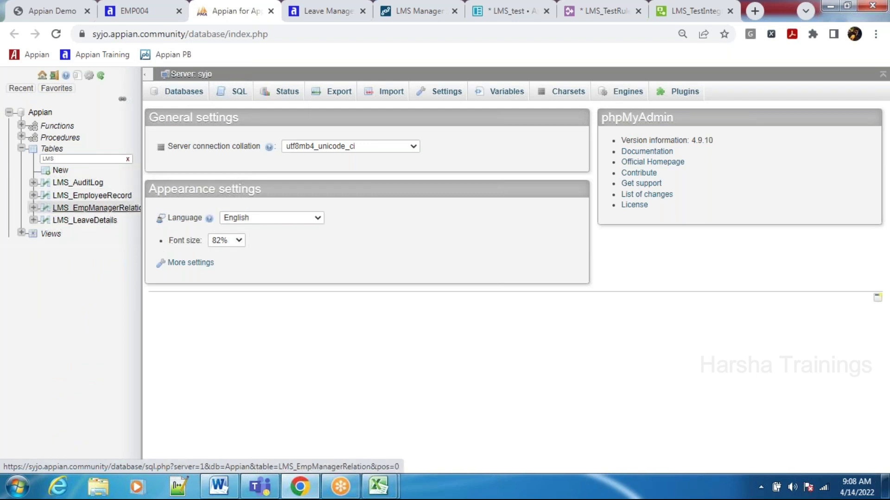
click(93, 207)
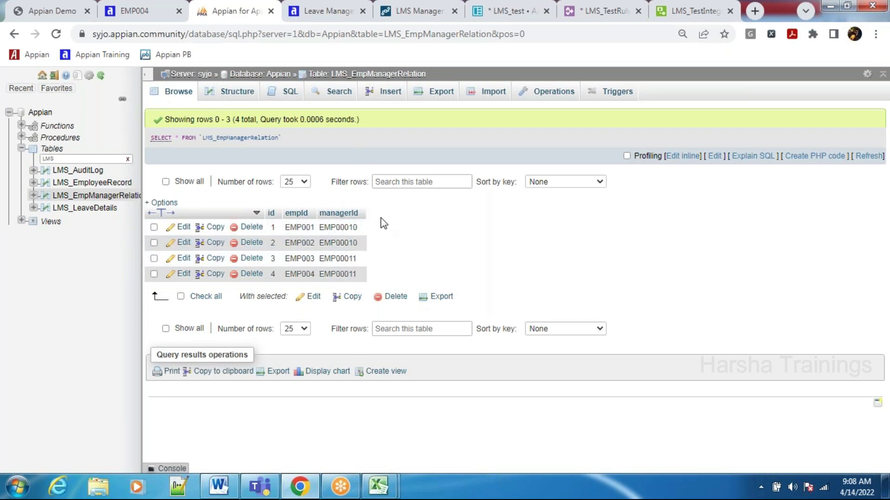
Leave the database and view the Question & Answer slide of the Appian Demo PDF
key(ctrl+Tab)
key(ctrl+Tab)
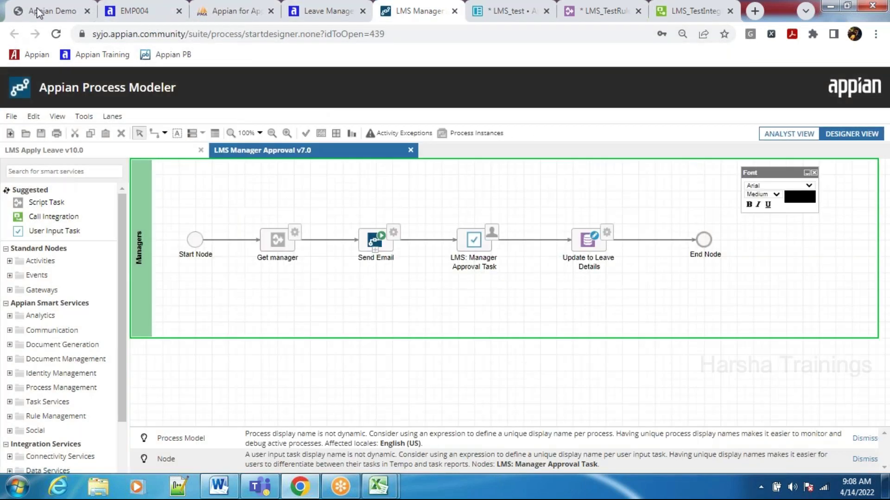
click(46, 11)
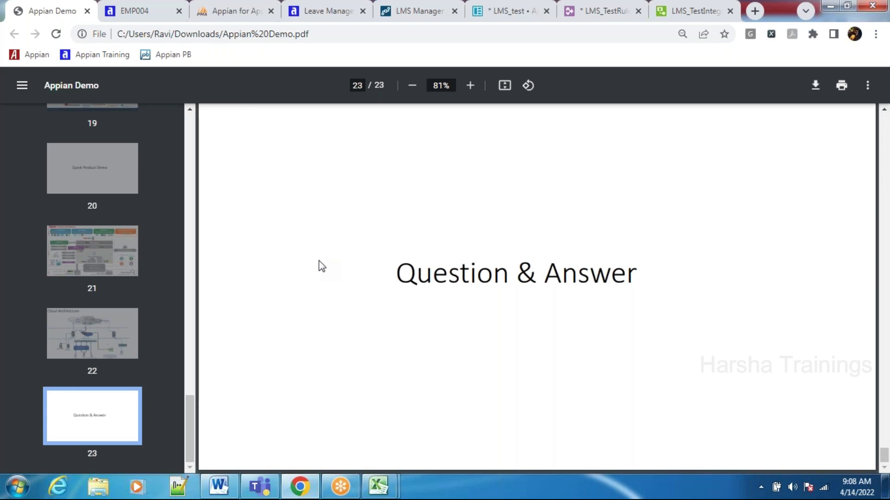
Add an Execute Stored Procedure node below the flow in the LMS Manager Approval process model, and return to the Appian Demo PDF
click(204, 14)
key(ctrl+Tab)
key(ctrl+Tab)
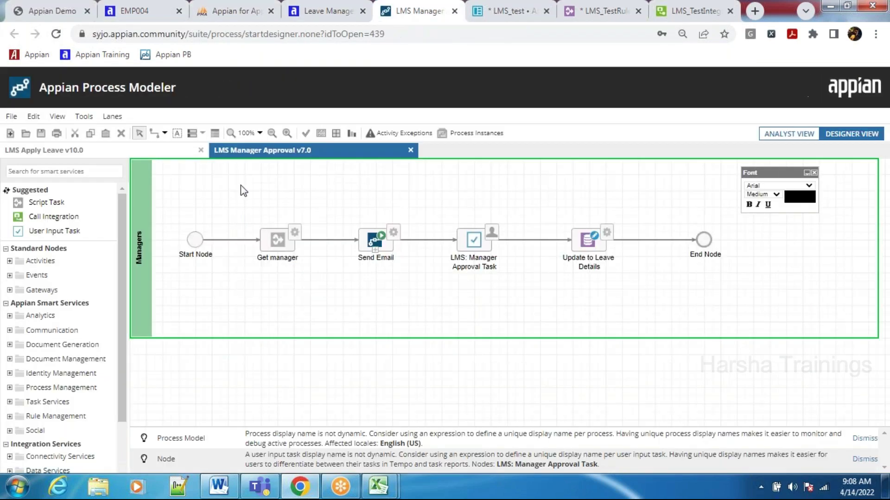
click(64, 168)
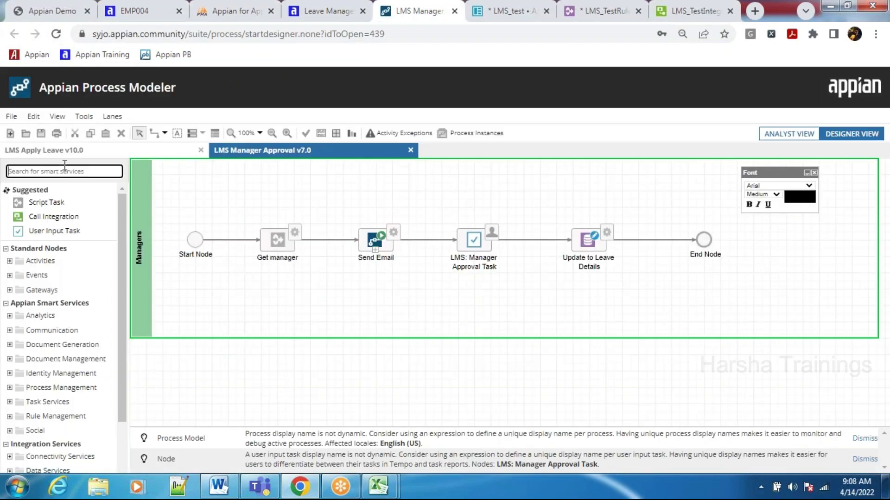
text(execu)
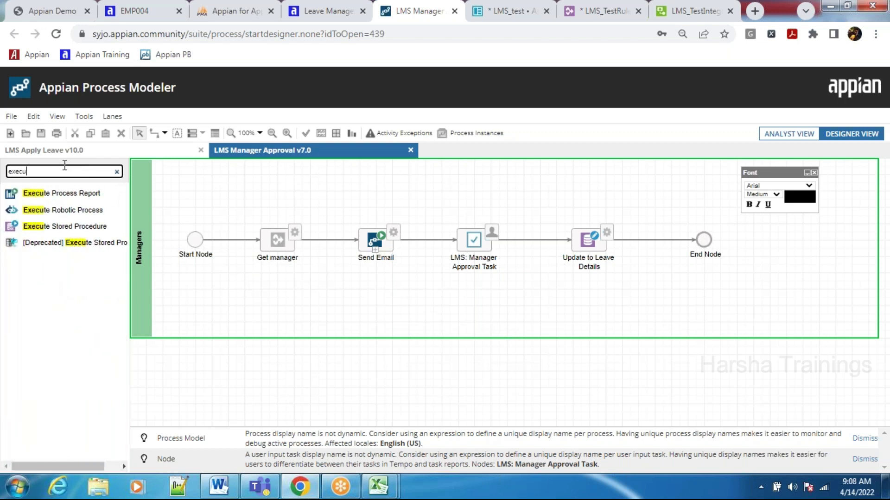
drag(66, 227, 351, 315)
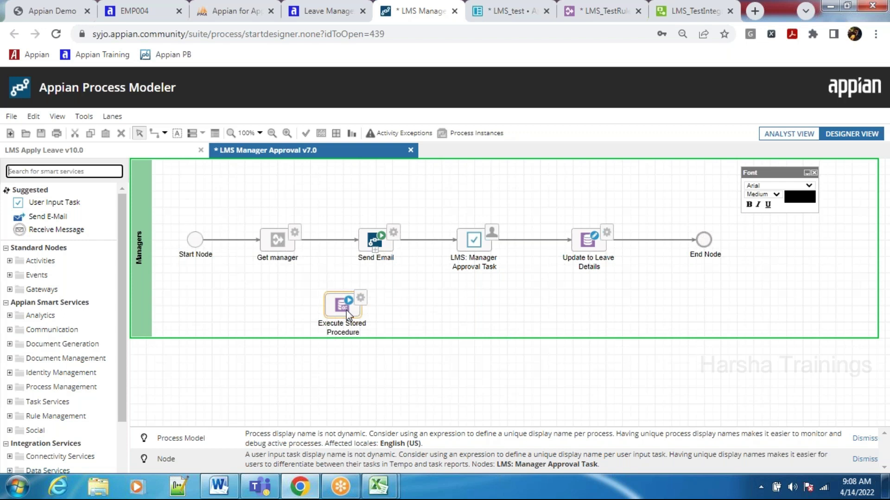
click(49, 10)
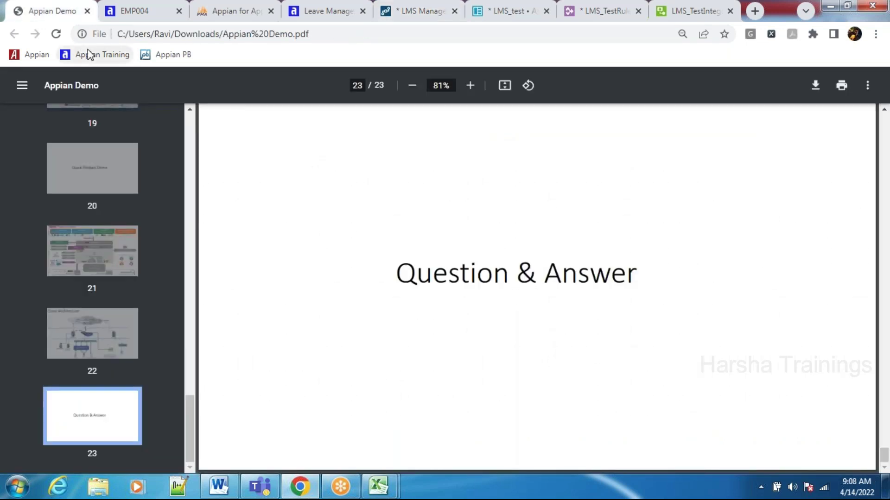